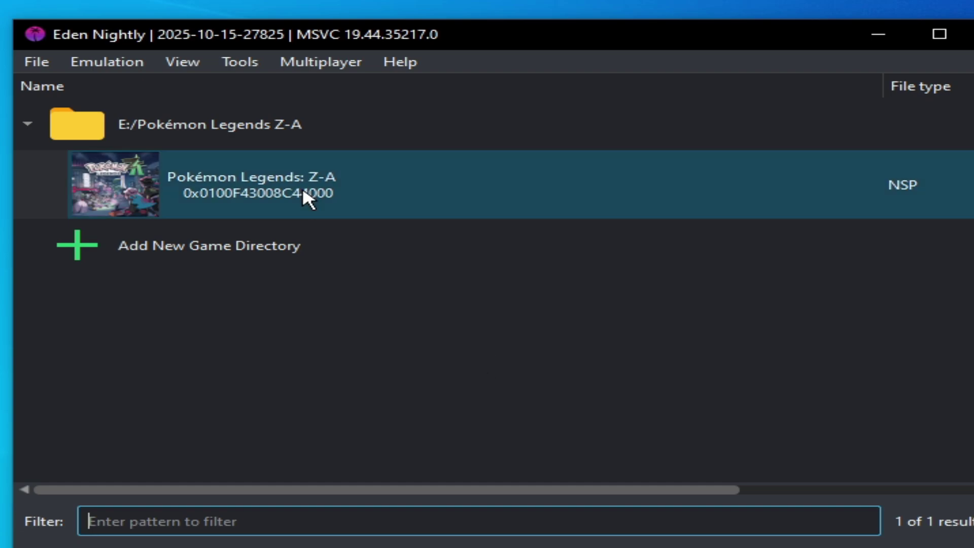
left_click(97, 62)
left_click(377, 344)
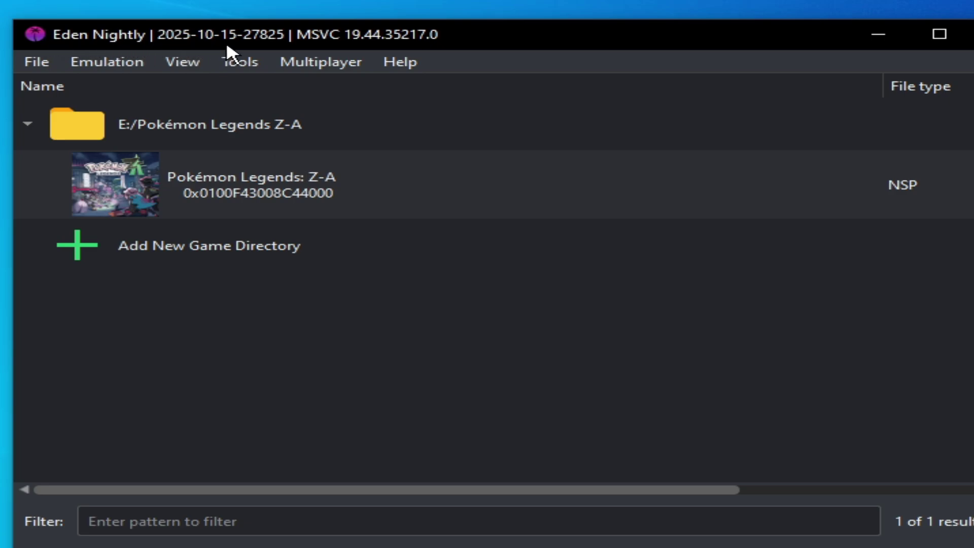
left_click(295, 178)
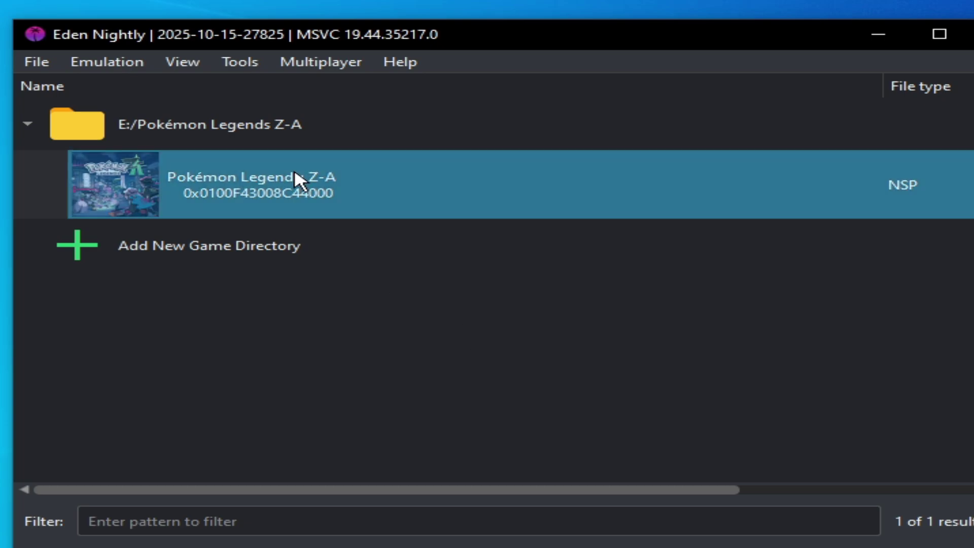
left_click(113, 63)
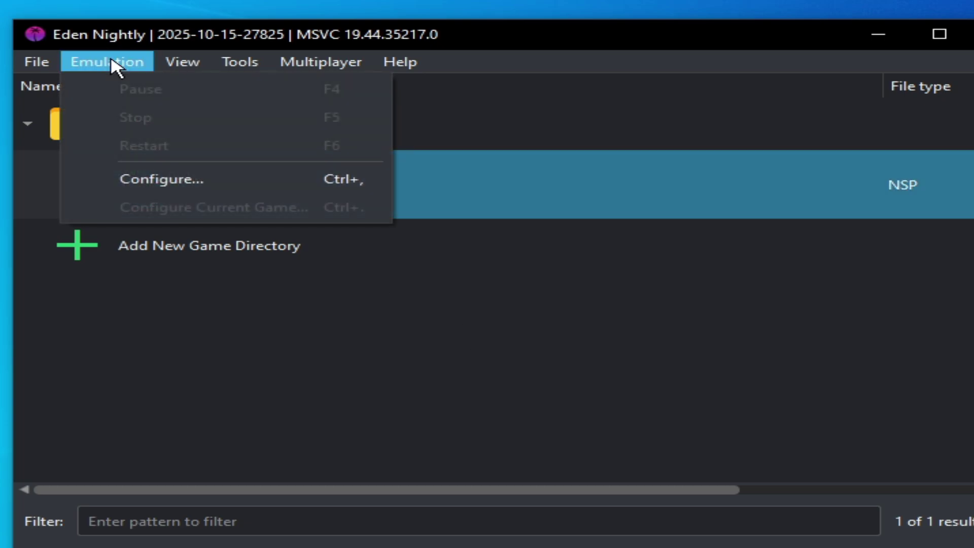
left_click(411, 299)
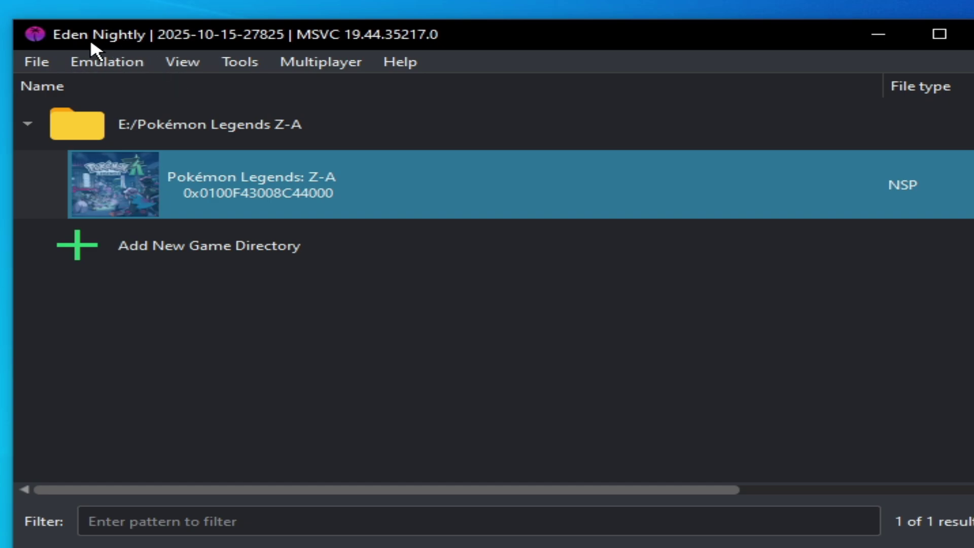
Enable Fast CPU Time in the emulator's CPU configuration and set it to Fast (2000MHz)
left_click(110, 63)
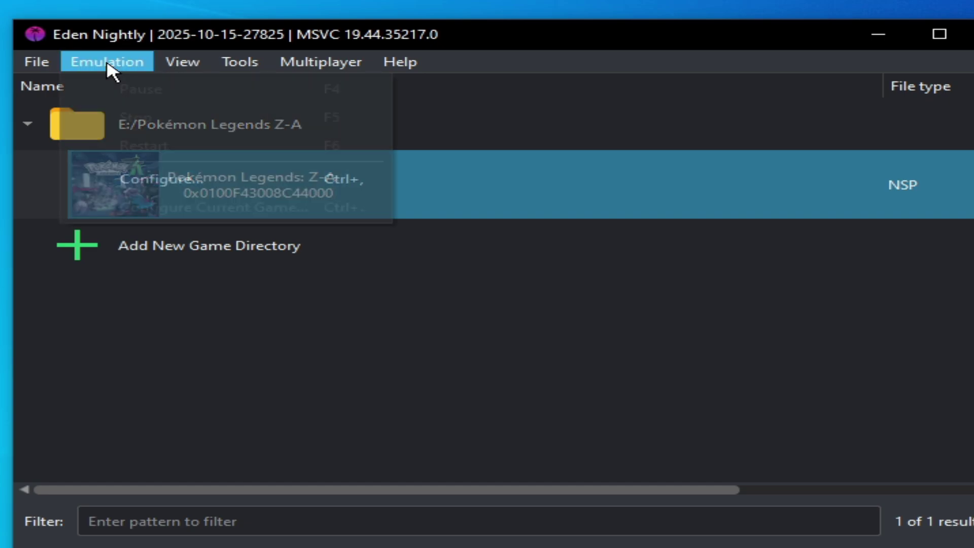
left_click(178, 180)
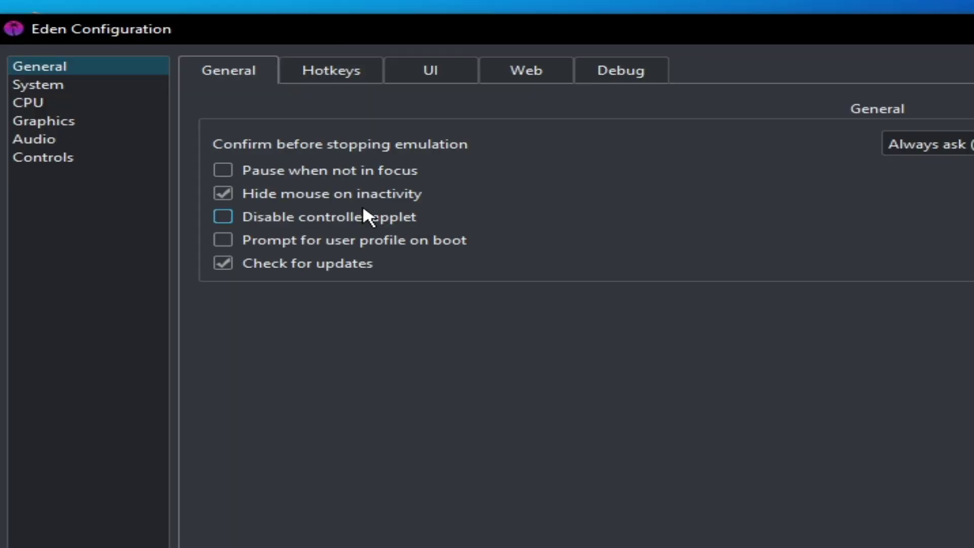
left_click(47, 104)
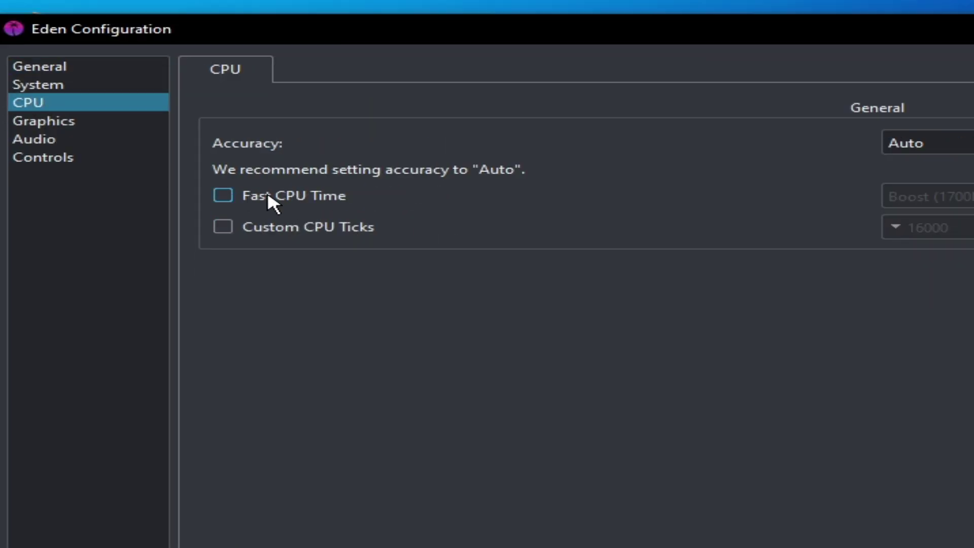
left_click(230, 195)
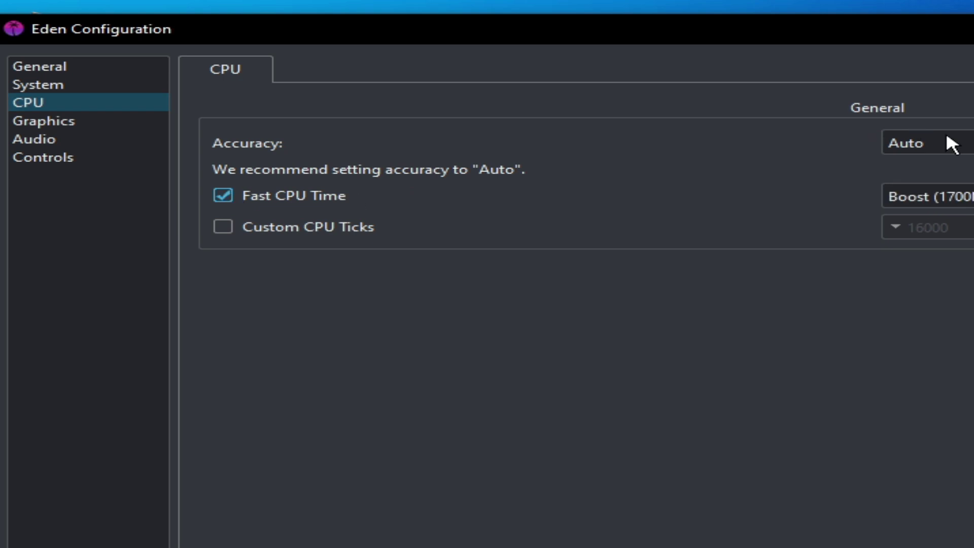
left_click(933, 197)
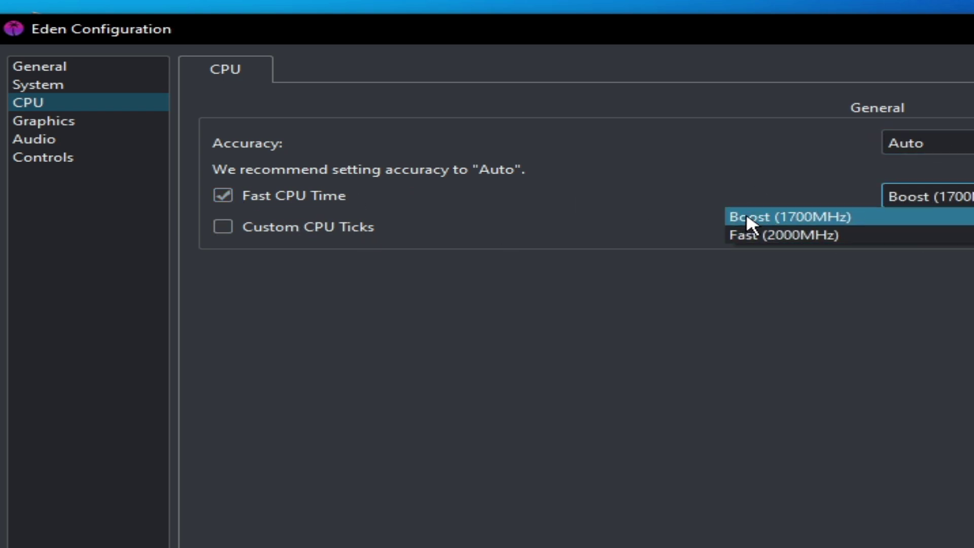
left_click(753, 235)
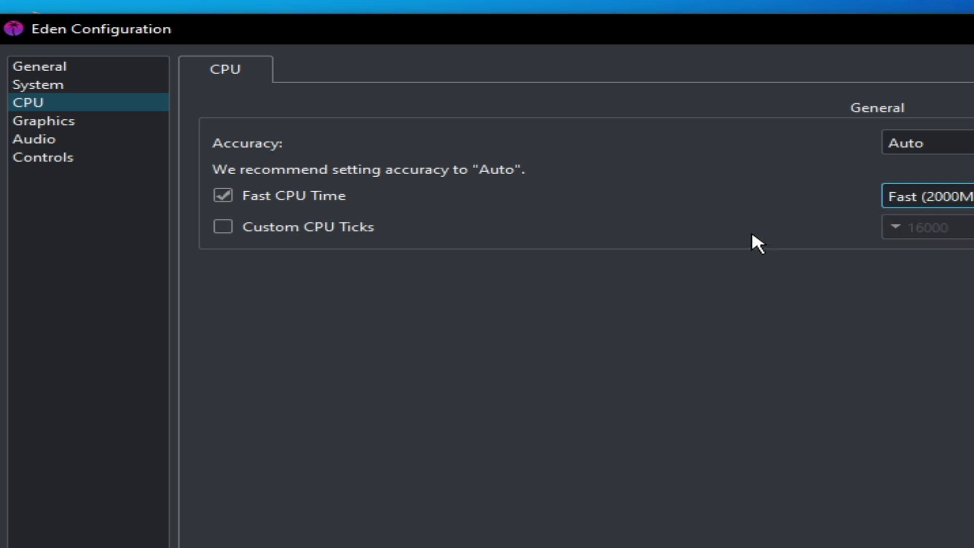
In the graphics configuration, choose Vulkan as the API and NVIDIA GeForce GTX 750 as the device
left_click(69, 122)
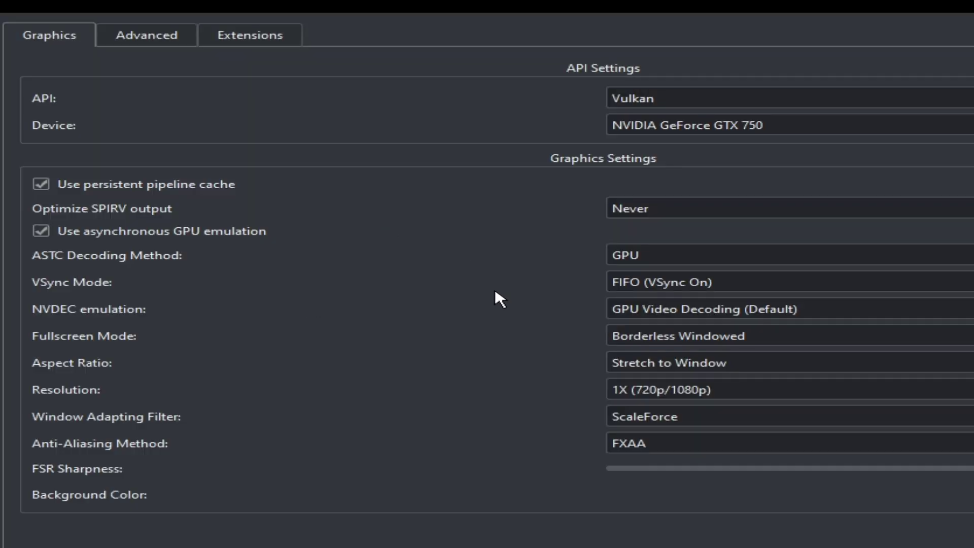
left_click(636, 99)
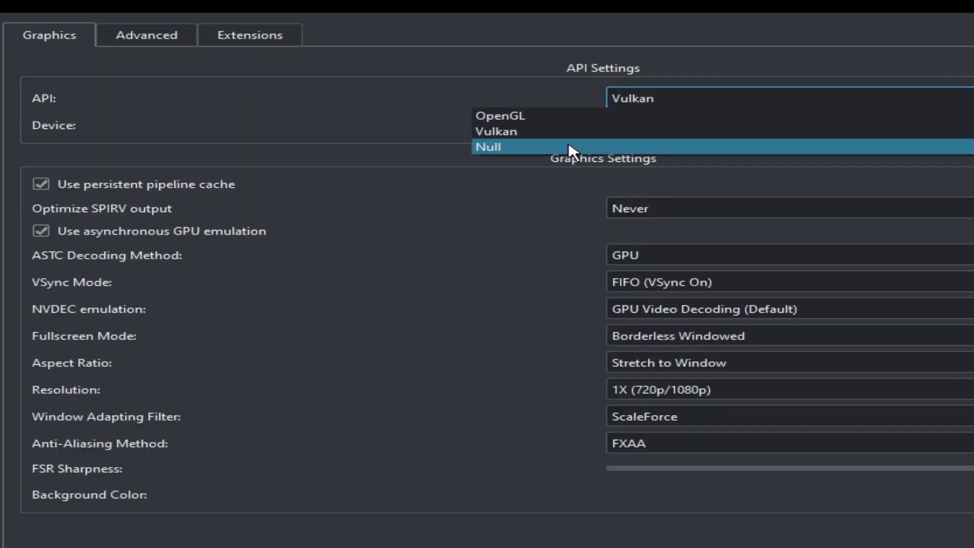
left_click(533, 133)
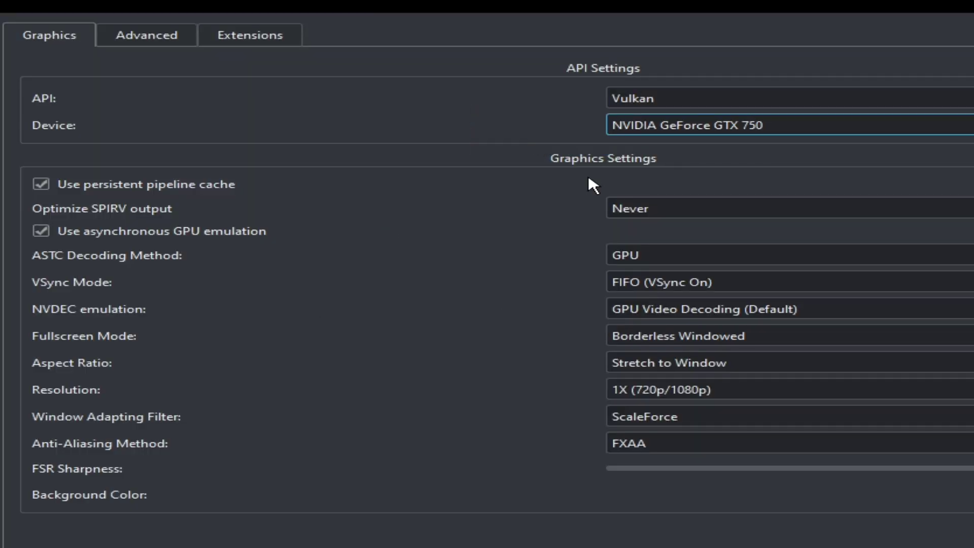
left_click(640, 129)
left_click(572, 148)
Set the VSync mode to Immediate (VSync Off) and the fullscreen mode to Borderless Windowed
left_click(611, 282)
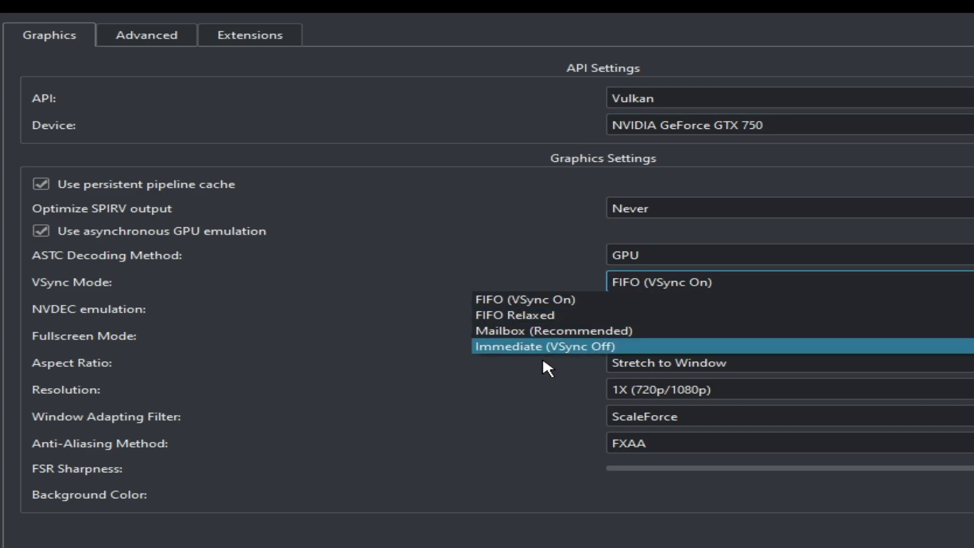
left_click(592, 347)
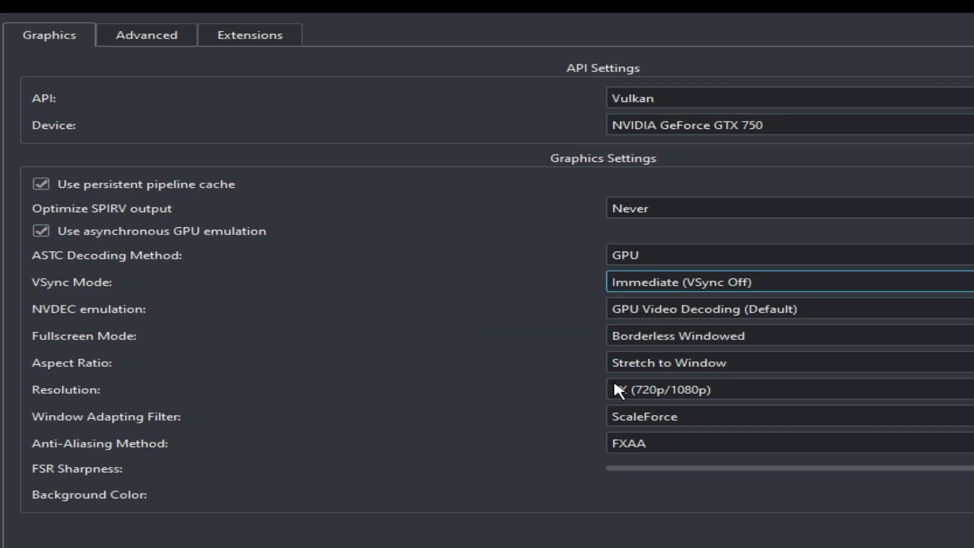
left_click(668, 341)
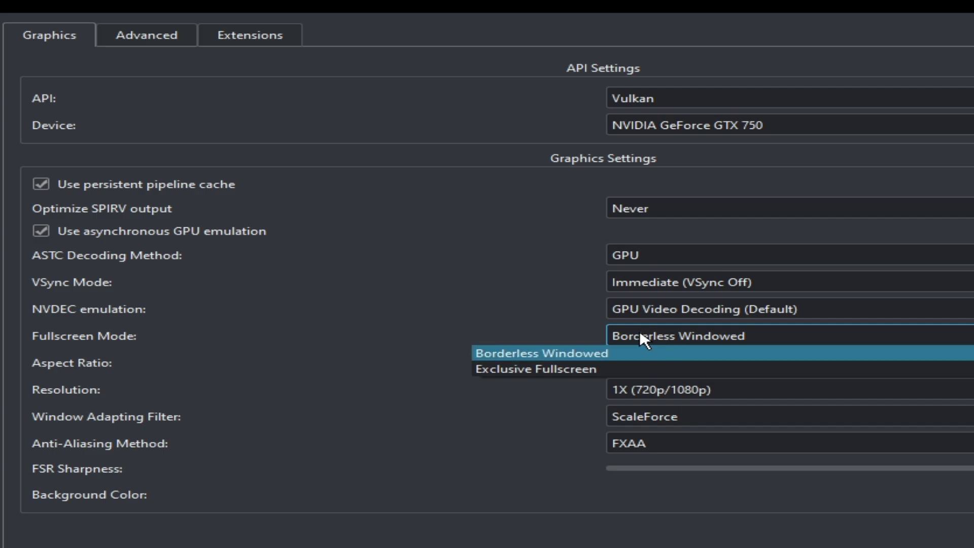
left_click(559, 354)
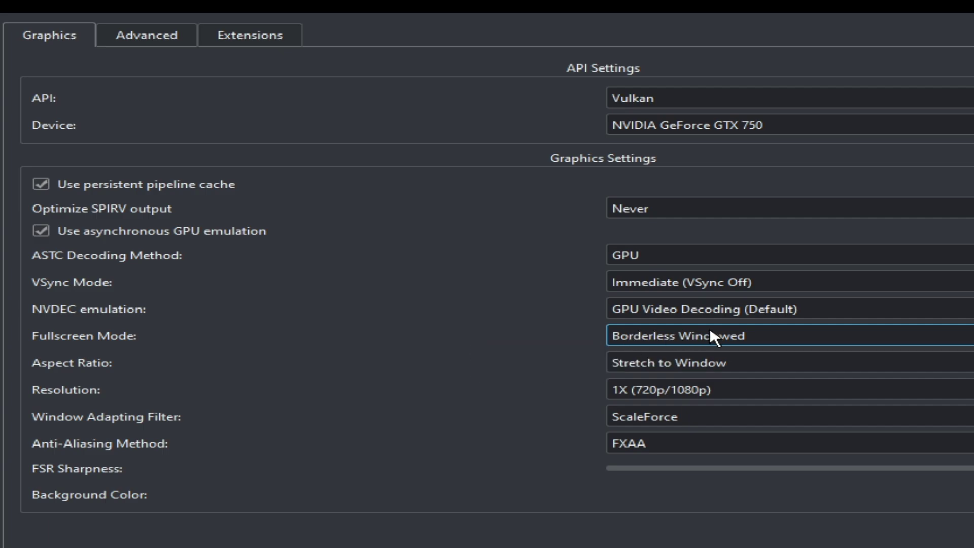
Set the aspect ratio to Stretch to Window and the resolution to 1X (720p/1080p)
left_click(632, 364)
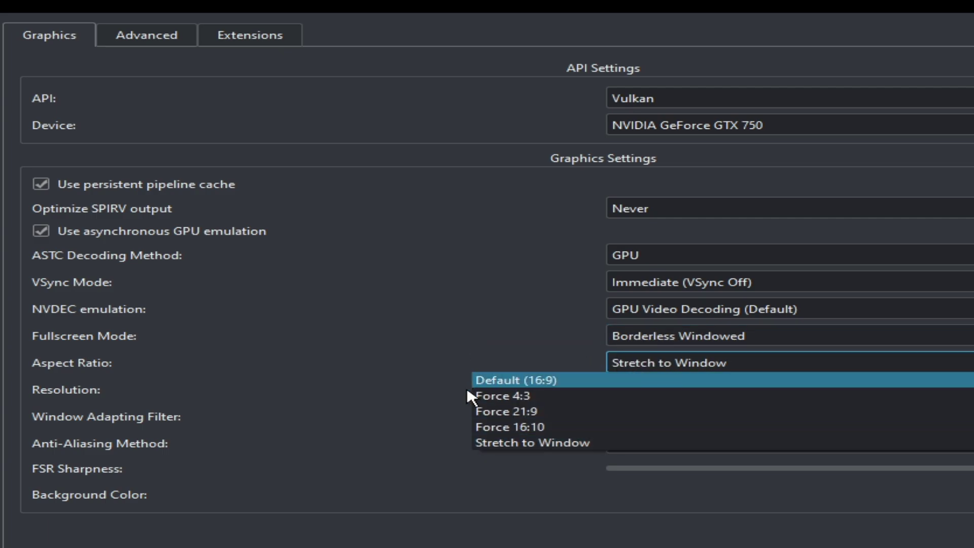
left_click(495, 381)
left_click(640, 364)
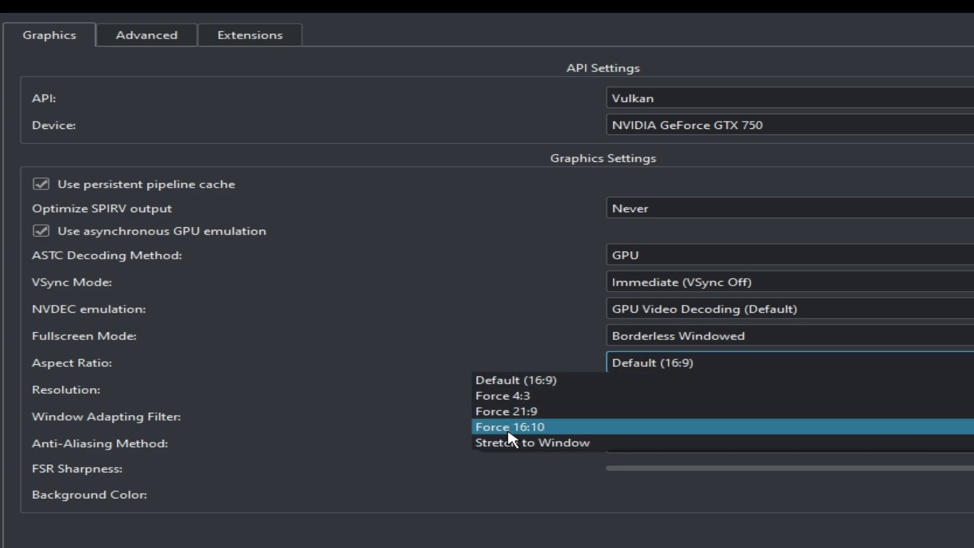
left_click(550, 443)
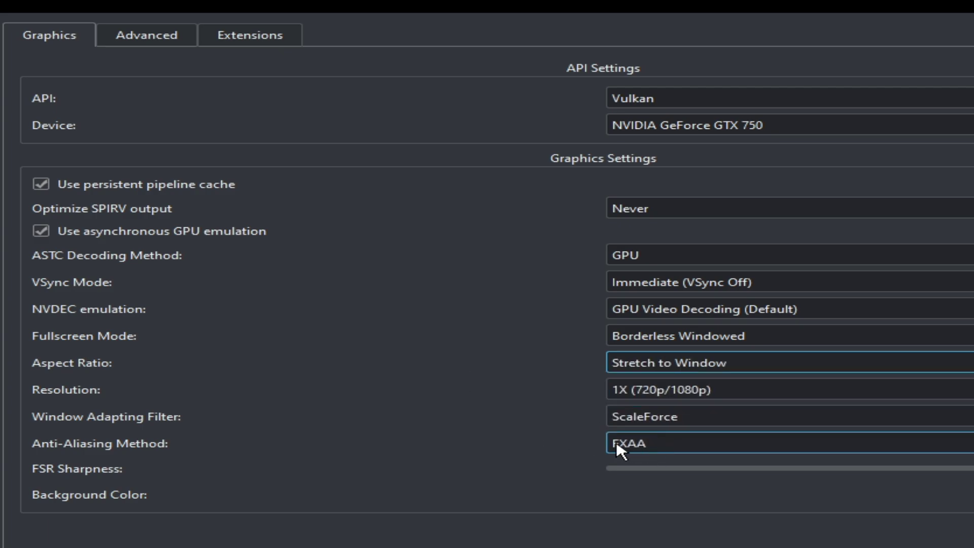
left_click(631, 398)
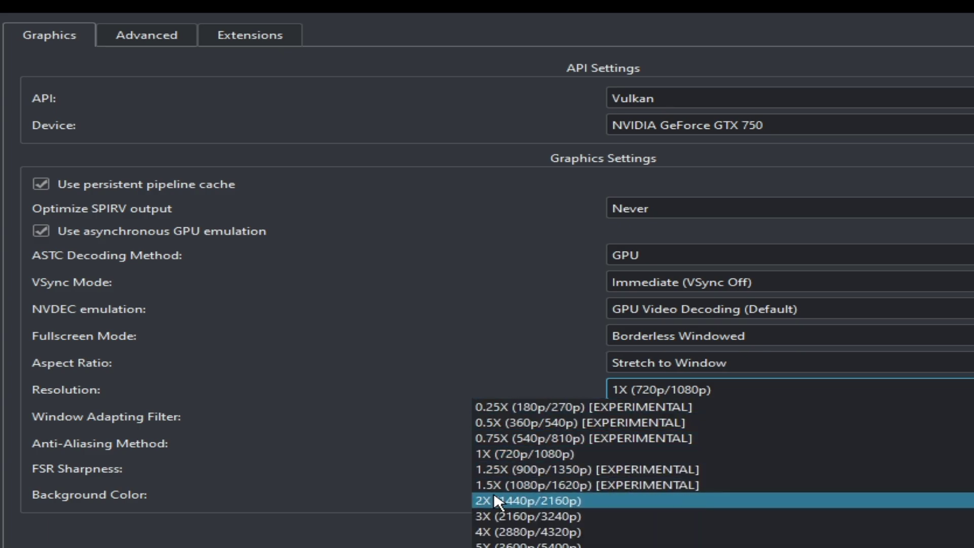
left_click(504, 453)
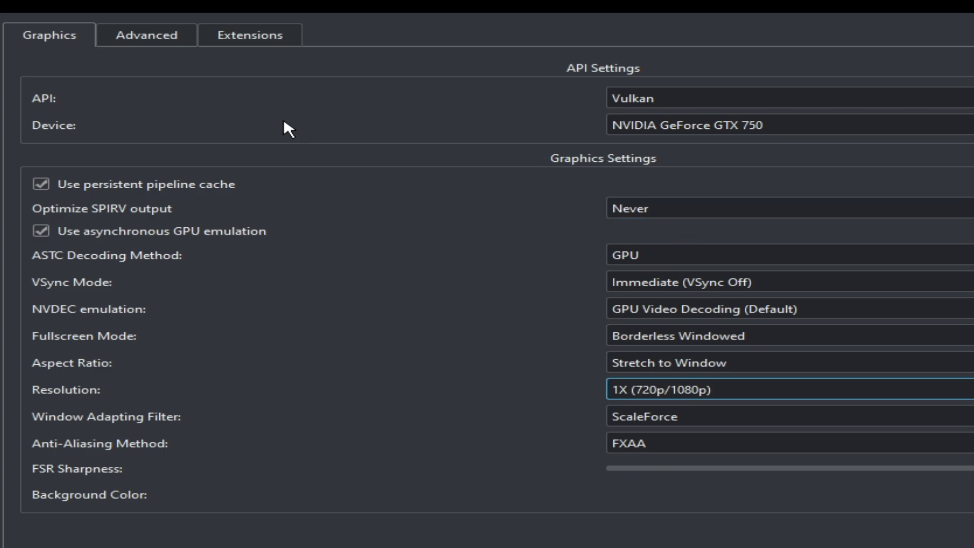
Set the ASTC recompression method to BC3 (Medium quality) in the advanced graphics settings
left_click(169, 37)
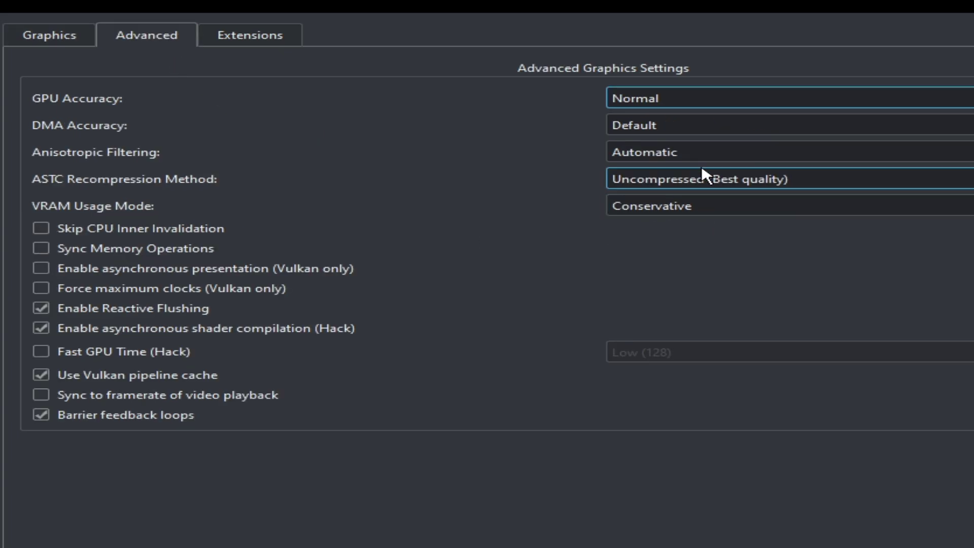
left_click(695, 184)
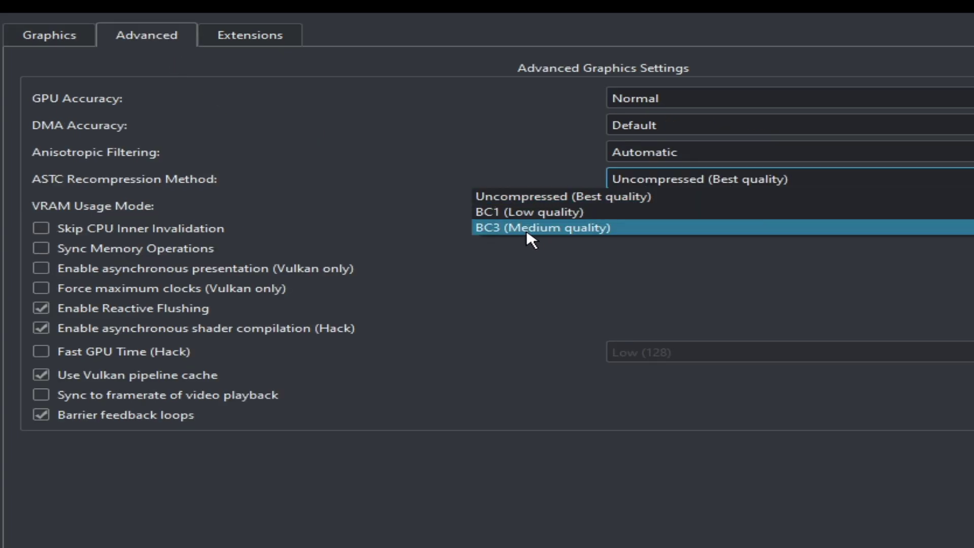
left_click(510, 227)
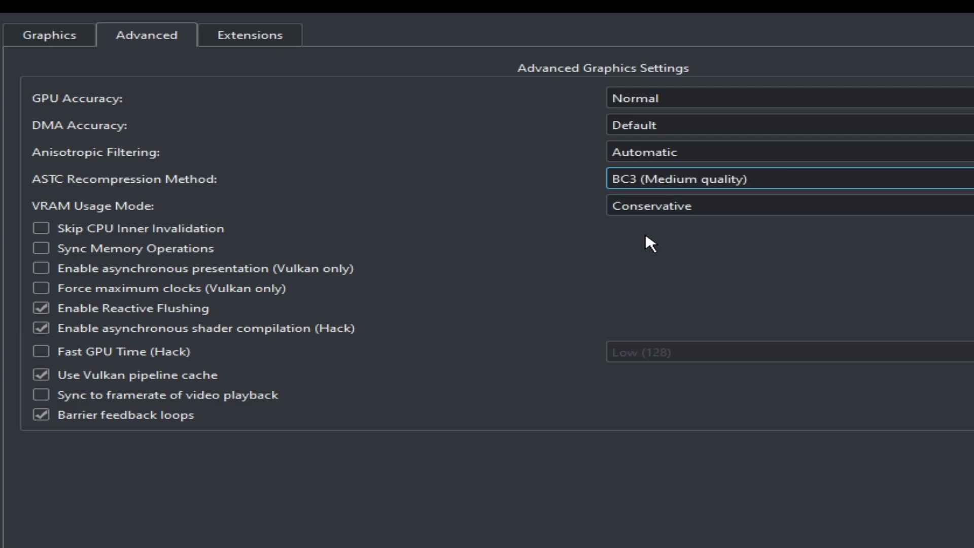
Try Uncompressed (Best quality) as the ASTC recompression method, and return it to BC3 (Medium quality)
left_click(645, 180)
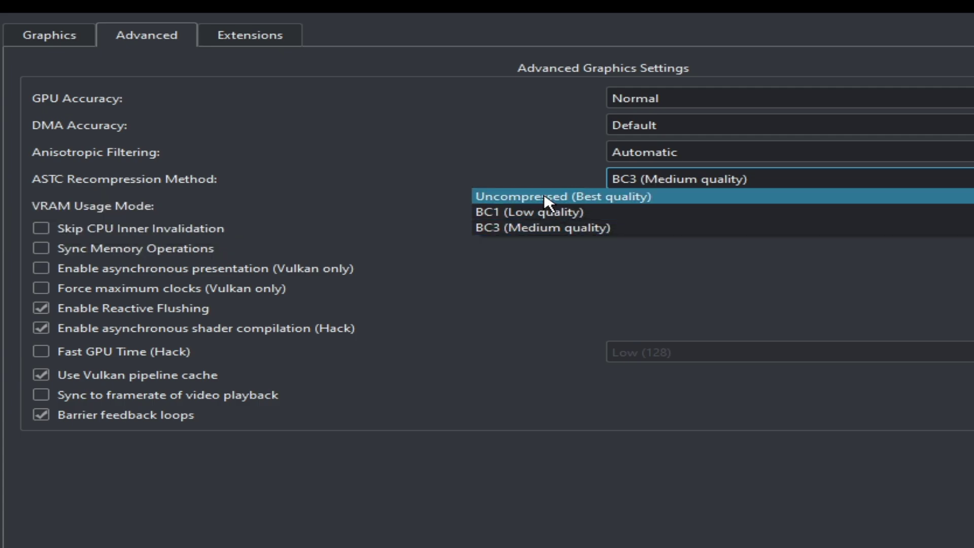
left_click(544, 198)
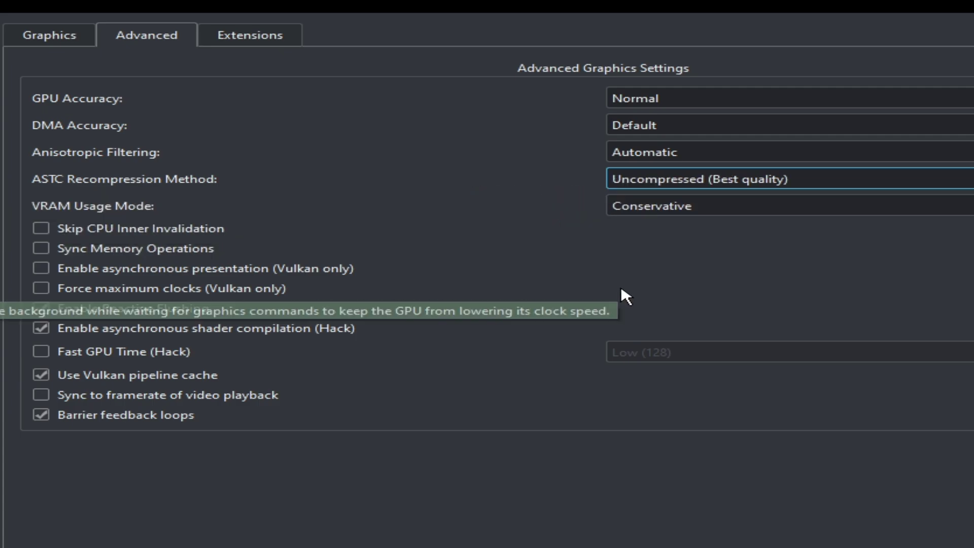
left_click(695, 182)
left_click(535, 230)
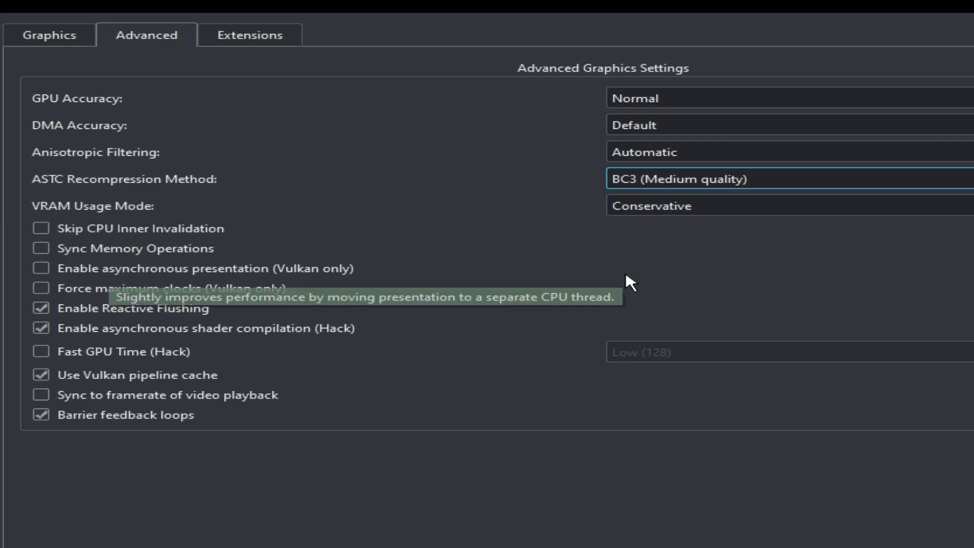
Enable Fast GPU Time (Hack), and toggle asynchronous shader compilation off and back on
left_click(42, 350)
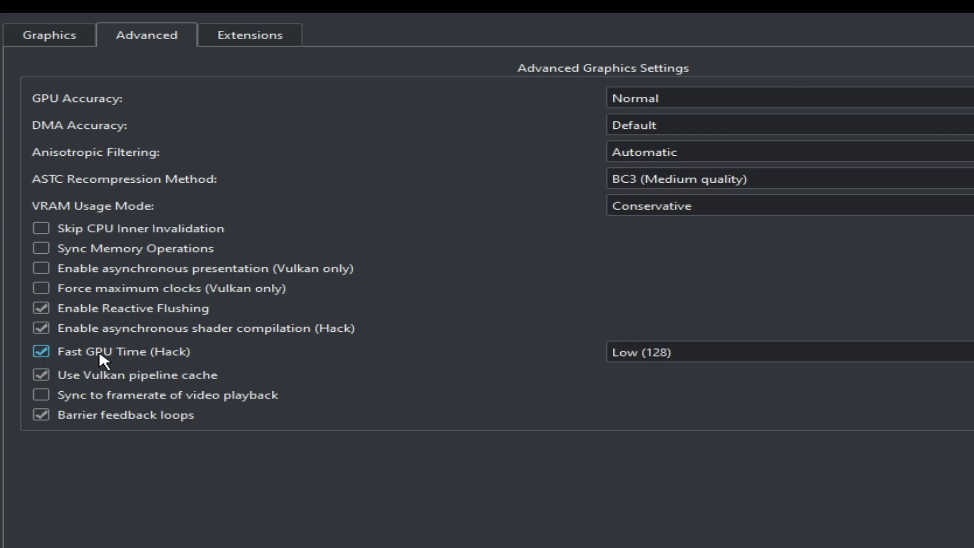
left_click(44, 330)
left_click(44, 329)
Set Extended Dynamic State to its minimum in the Vulkan extensions settings
left_click(247, 39)
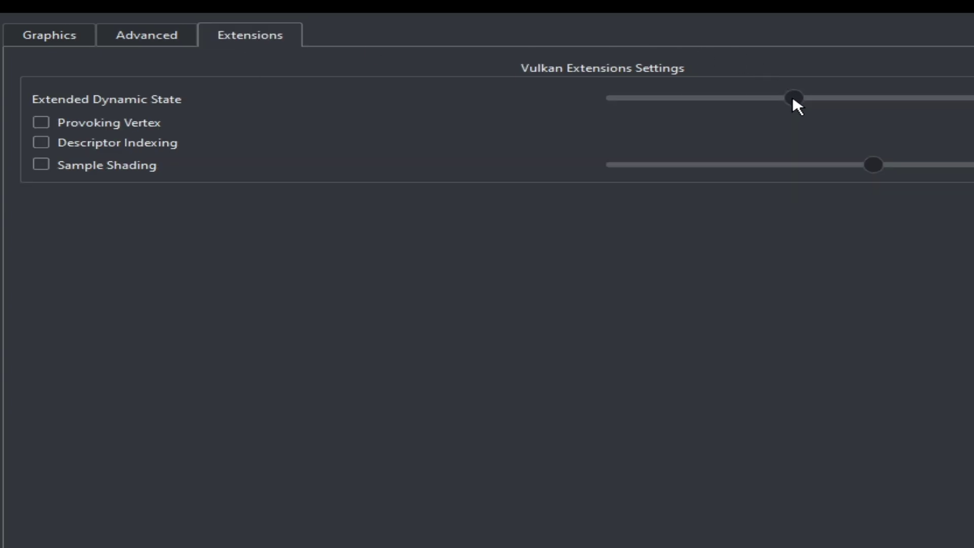
left_click_drag(793, 97, 682, 99)
left_click(748, 131)
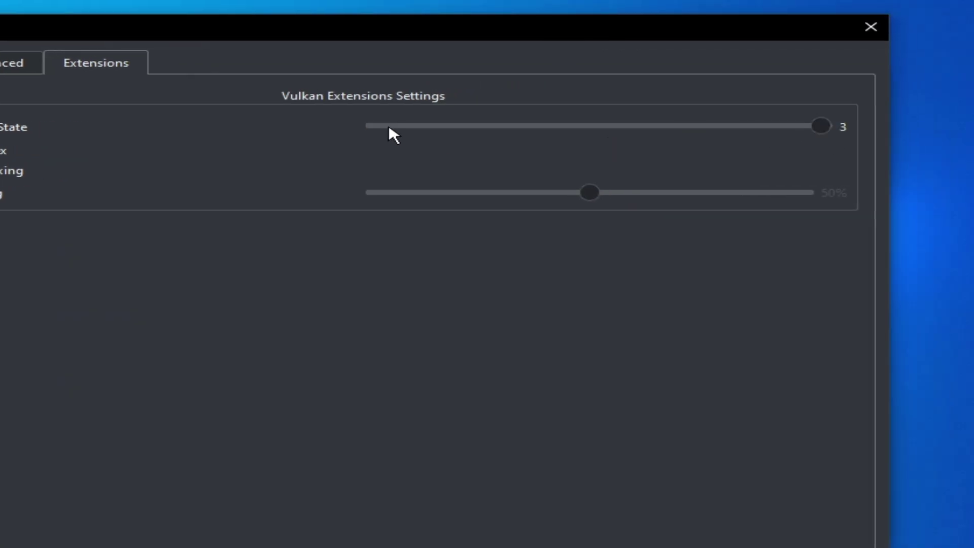
left_click(375, 127)
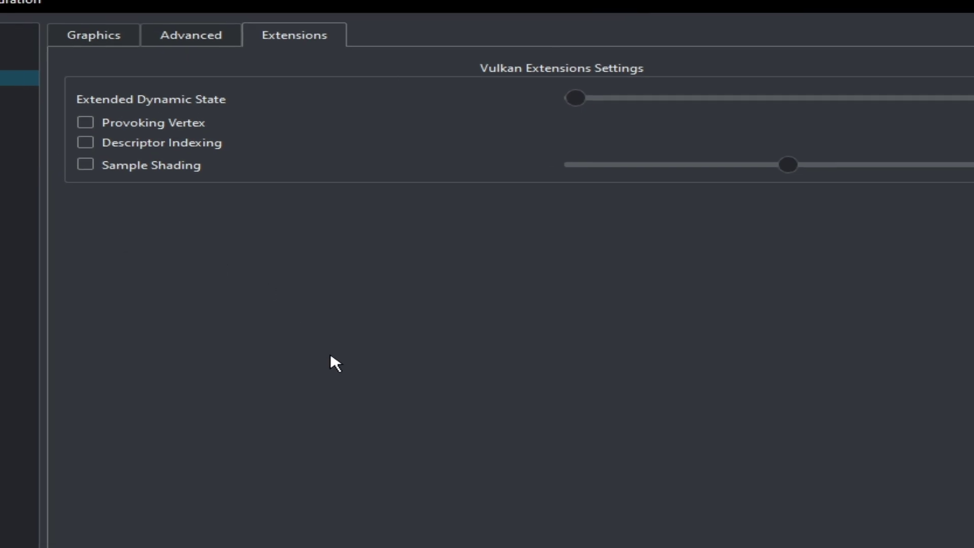
Set the console mode to Handheld in the controls configuration and save all settings
left_click(103, 134)
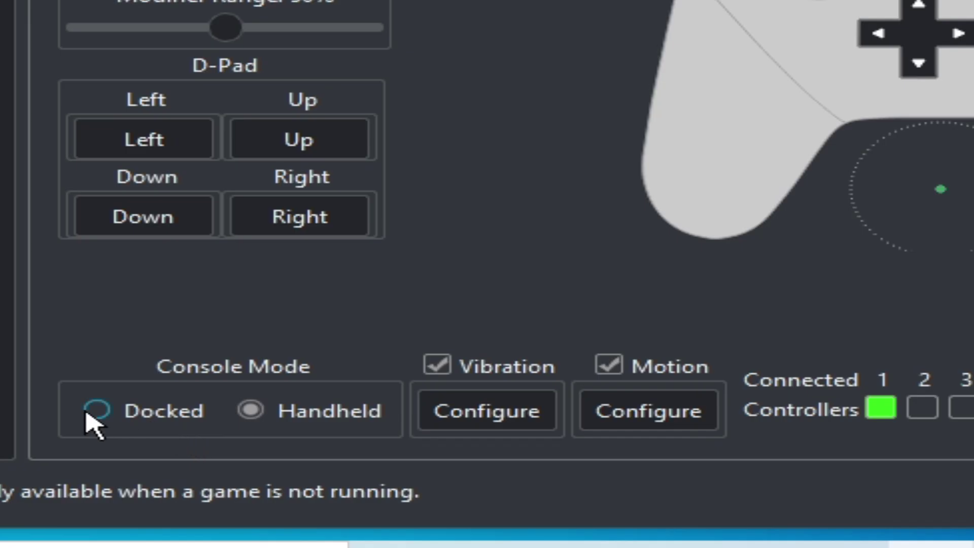
left_click(99, 413)
left_click(253, 413)
key("Return")
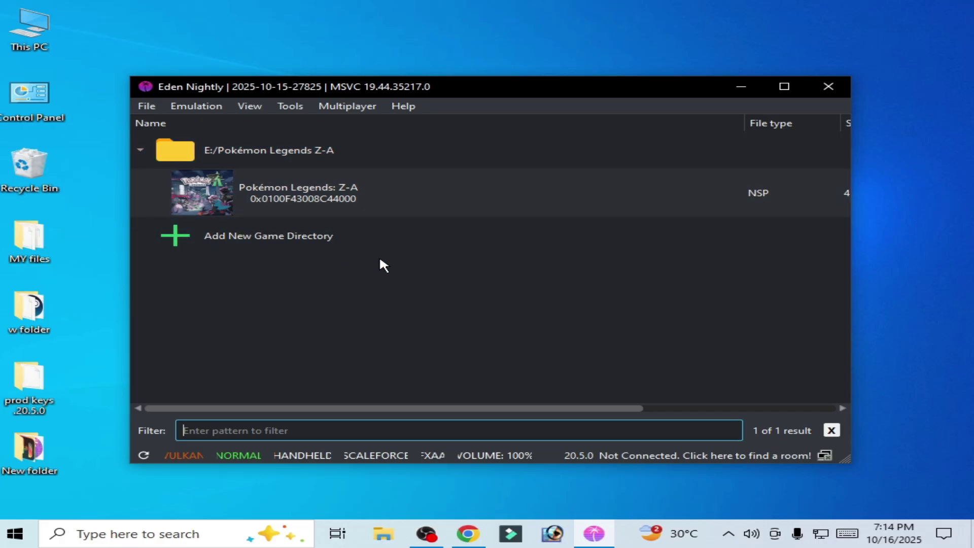
Review the configuration's standard, advanced and extensions graphics settings along with the controls settings
left_click(216, 106)
key("Escape")
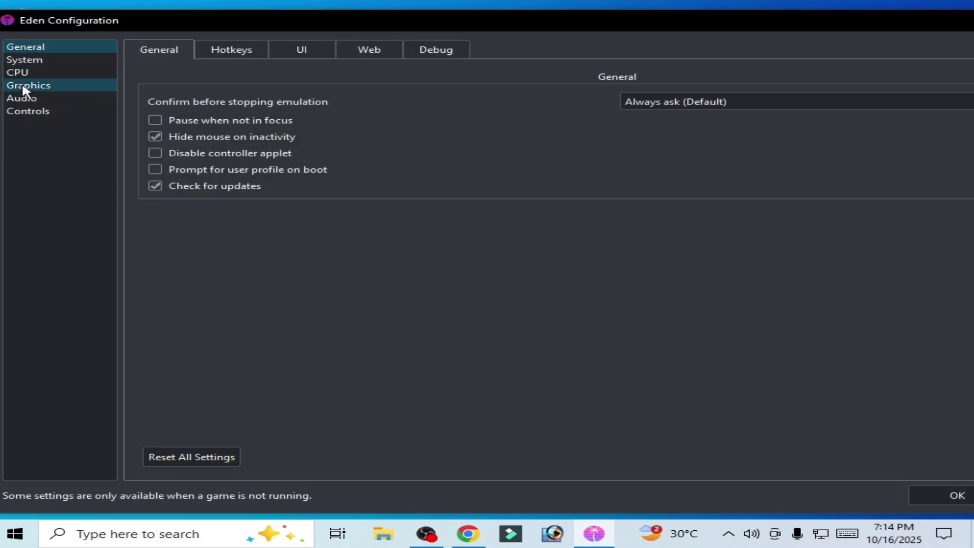
left_click(29, 85)
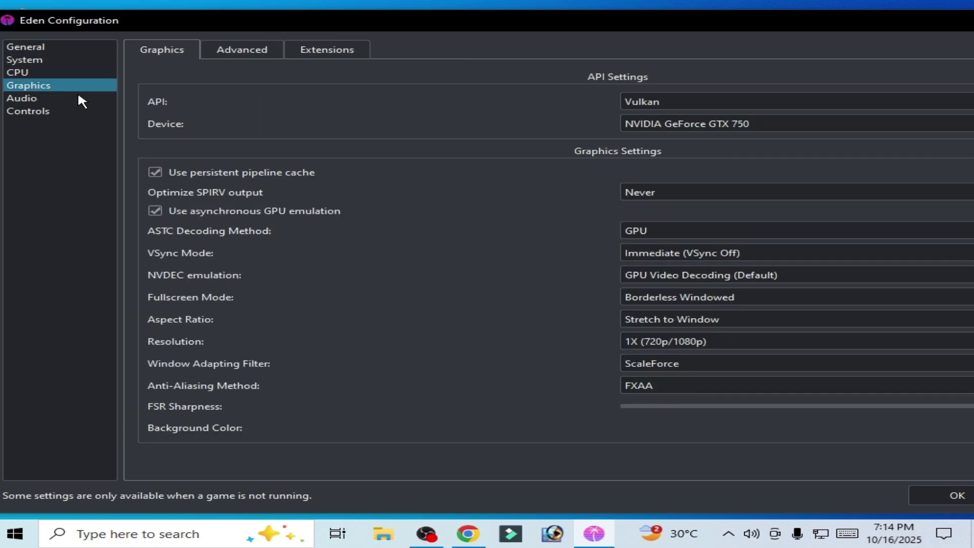
left_click(248, 56)
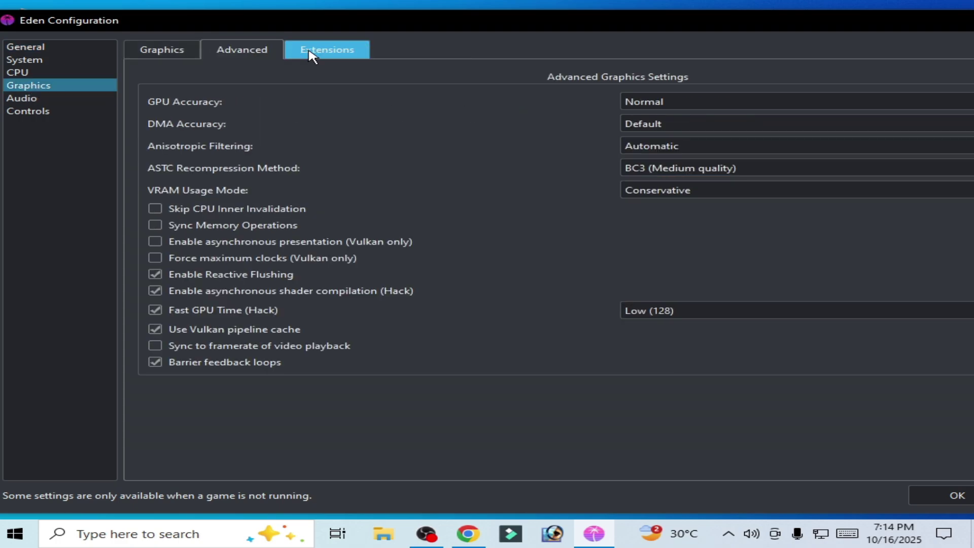
left_click(311, 55)
left_click(41, 111)
Open the system settings and toggle Limit Speed Percent off and back on
left_click(47, 60)
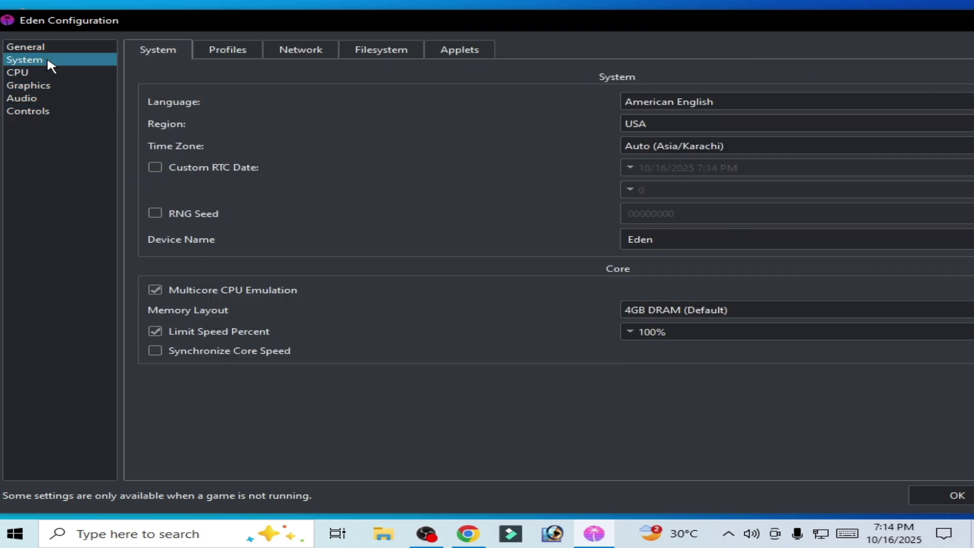
left_click(43, 72)
left_click(28, 61)
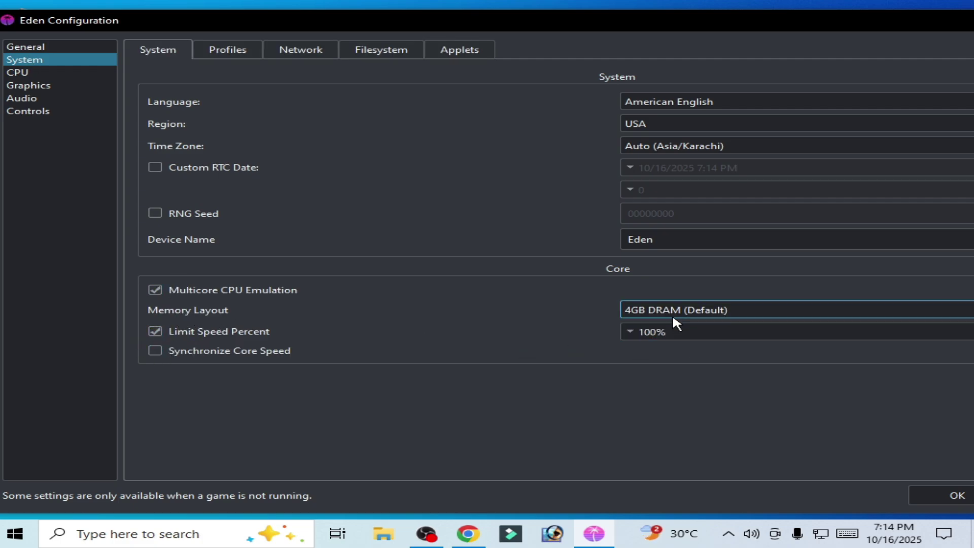
left_click(155, 329)
left_click(155, 330)
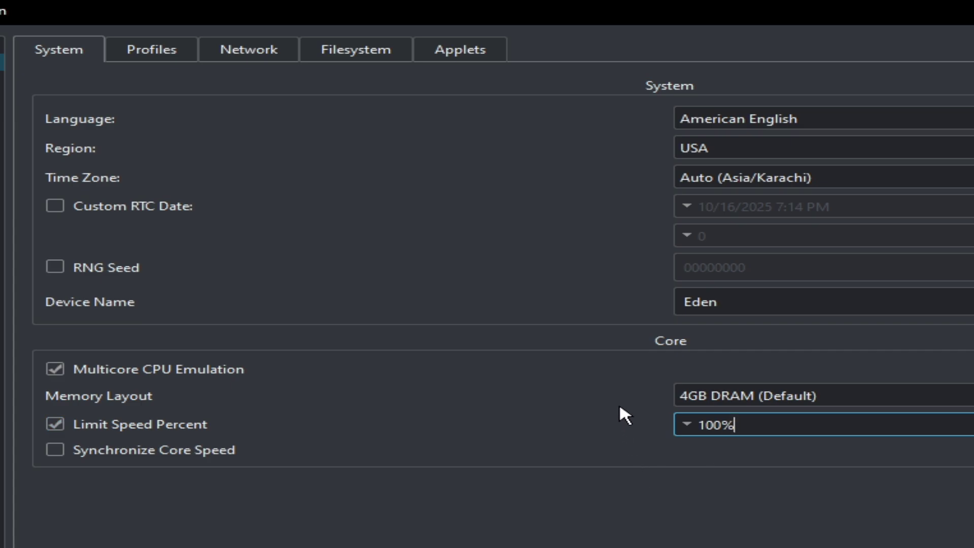
Try 8GB DRAM as the memory layout, return it to 4GB DRAM (Default), and toggle Multicore CPU Emulation
left_click(686, 395)
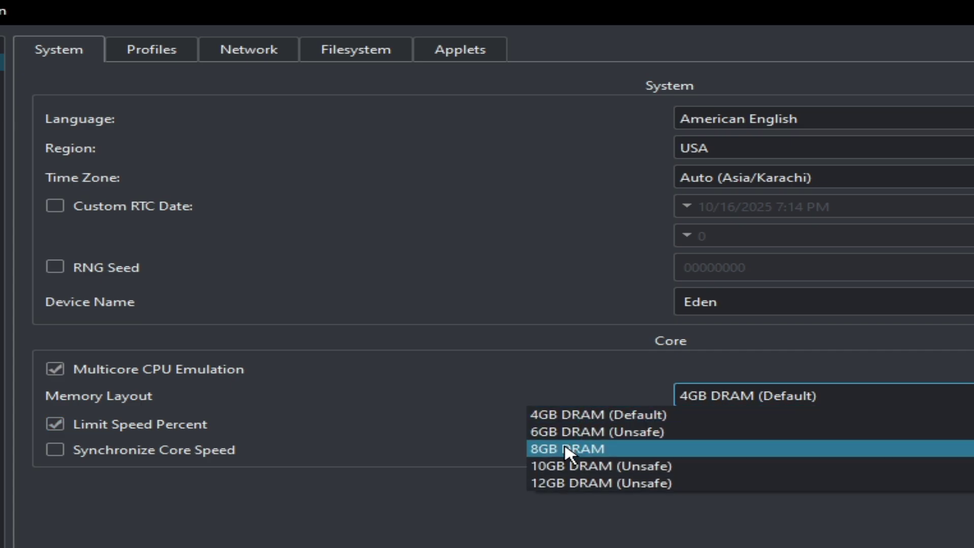
left_click(567, 449)
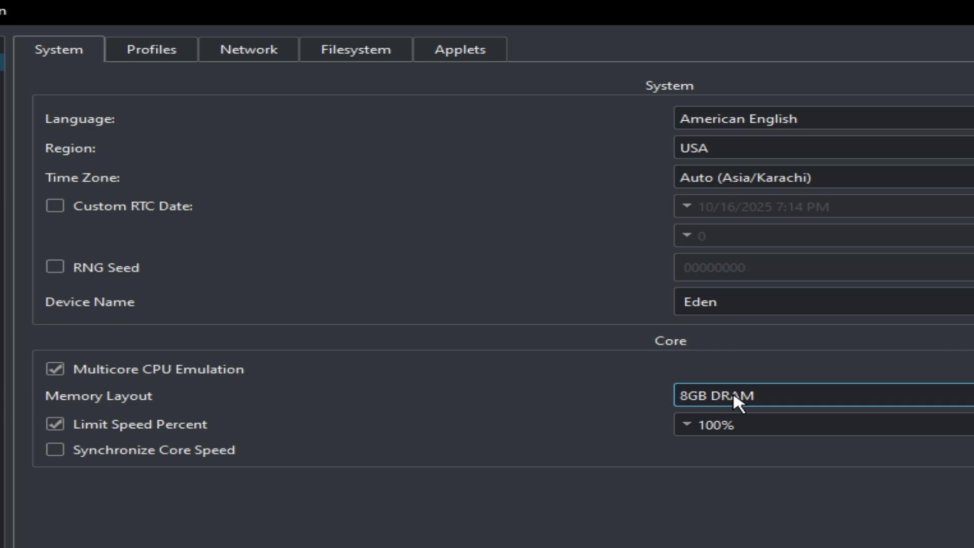
left_click(734, 403)
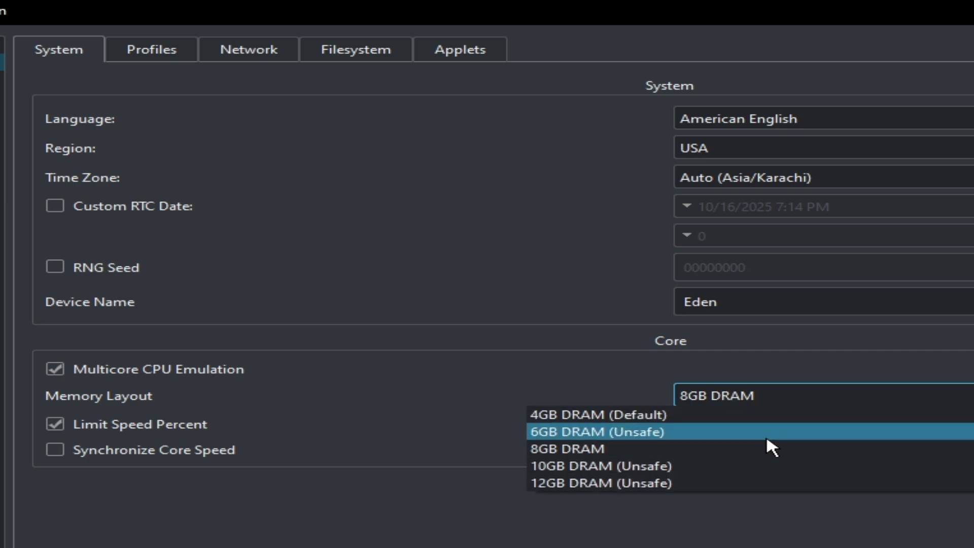
left_click(575, 412)
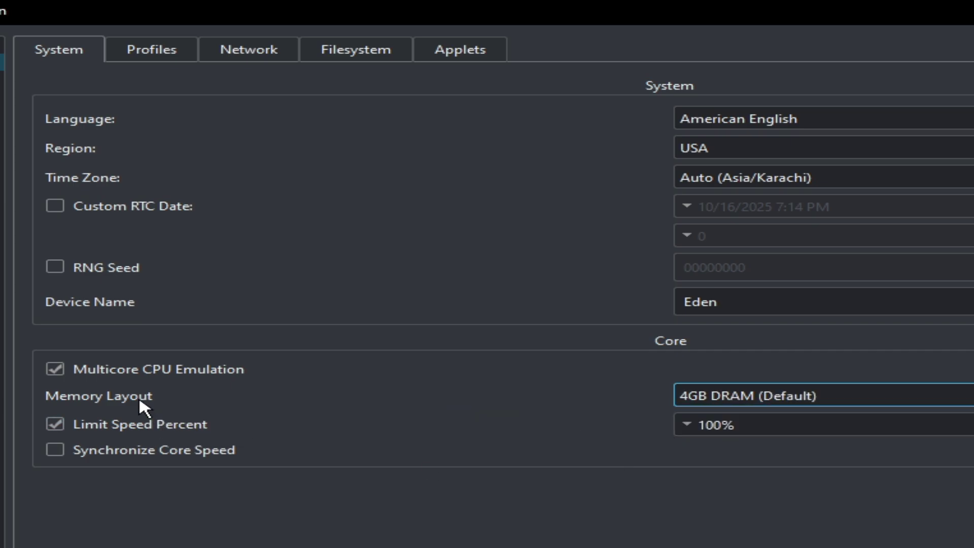
left_click(54, 369)
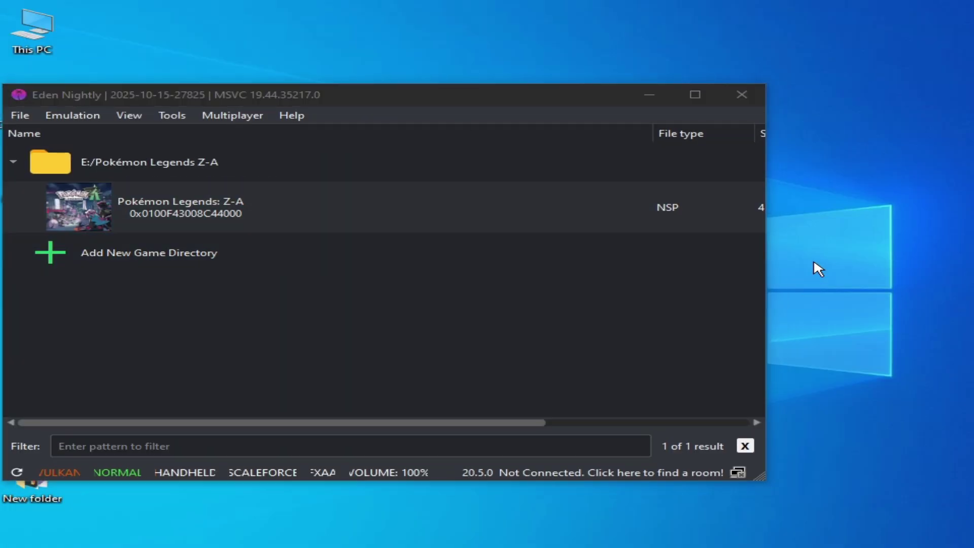
Switch to the Windows display settings and turn on hardware-accelerated GPU scheduling in the graphics settings
right_click(806, 263)
left_click(893, 428)
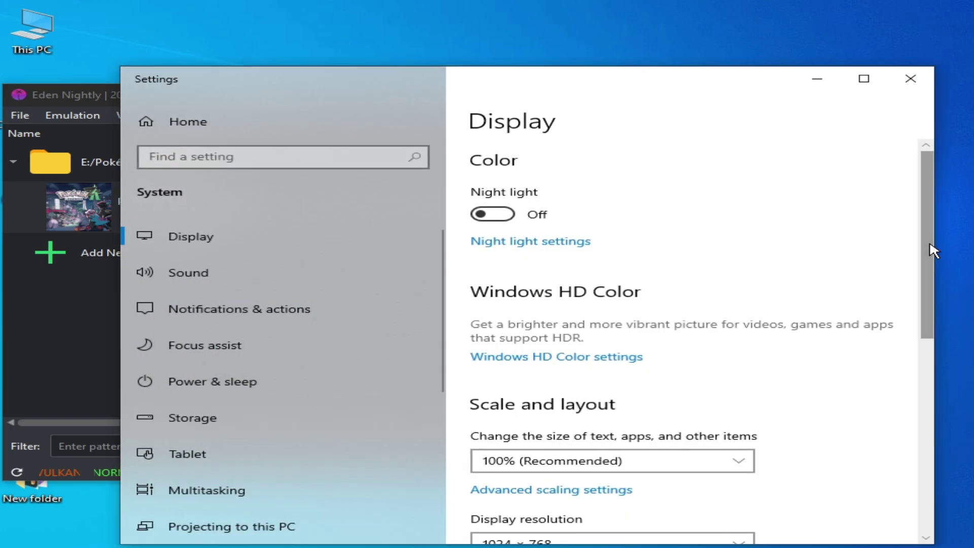
left_click_drag(928, 251, 943, 357)
left_click(550, 488)
left_click(176, 238)
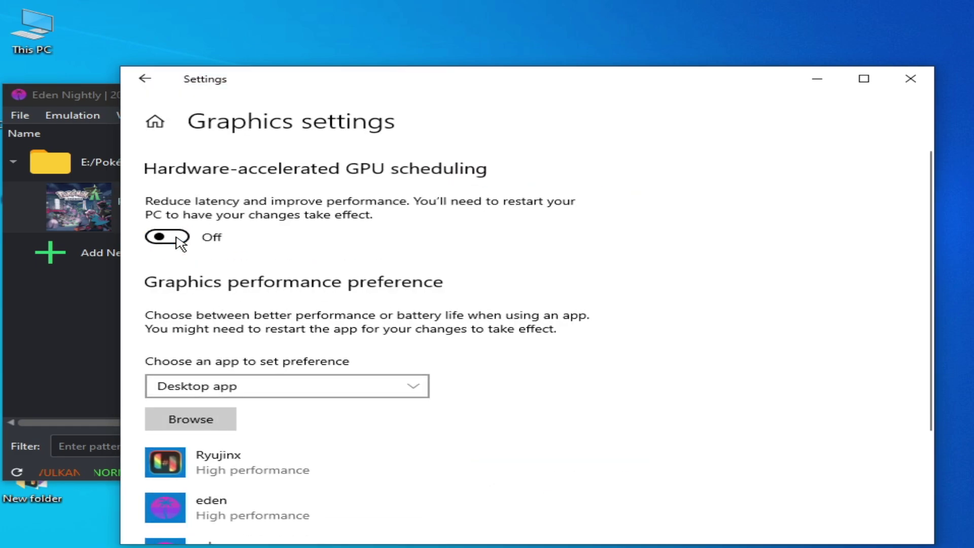
left_click(180, 239)
Add the eden application from the Eden Nightly shortcut's file location to the graphics performance preference apps
left_click(197, 449)
left_click(223, 215)
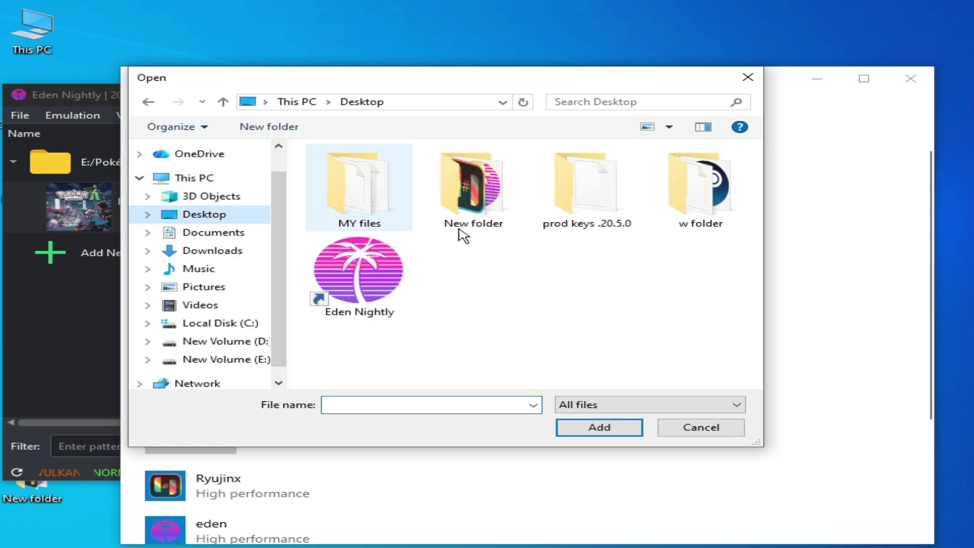
left_click(378, 277)
right_click(377, 276)
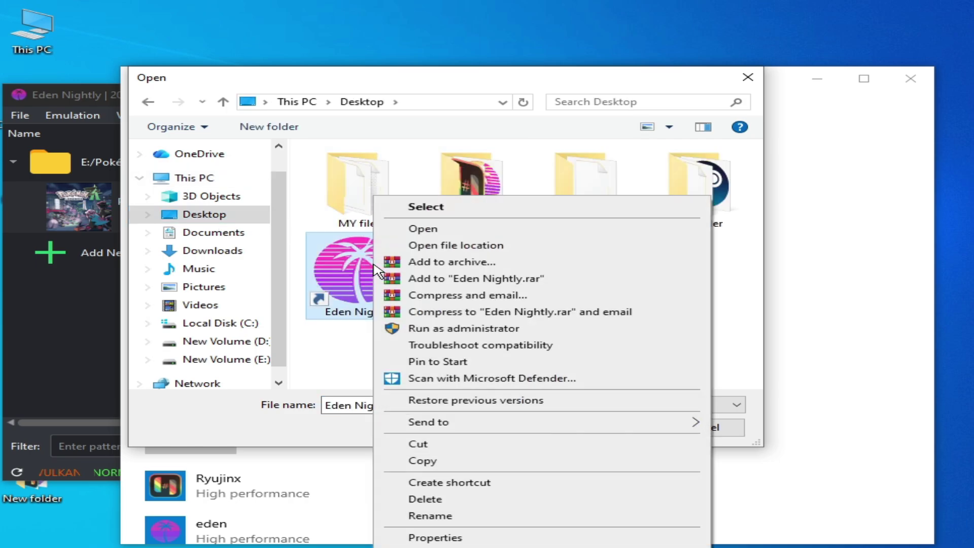
left_click(432, 245)
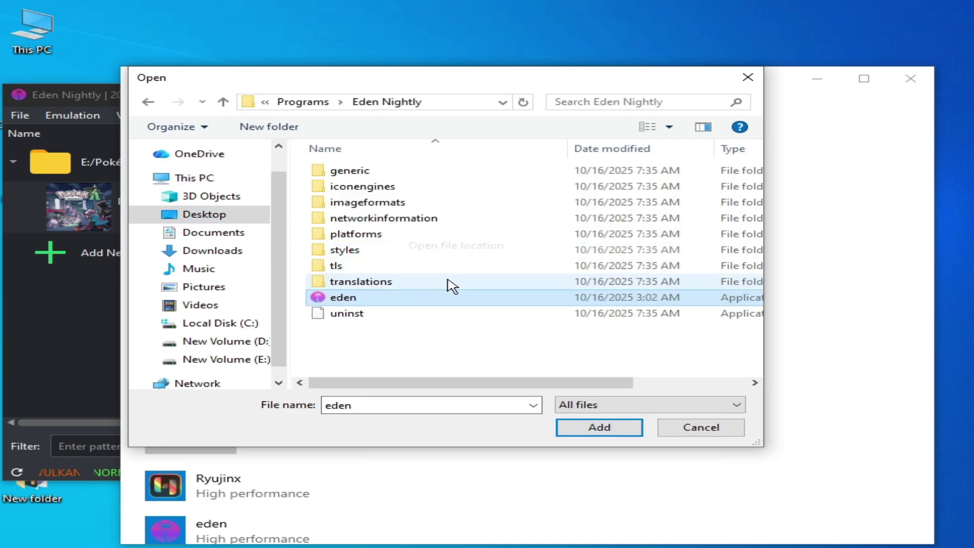
left_click(619, 428)
Set the graphics preference of eden to High performance, save it and close the Windows Settings
scroll(309, 436, "down", 2)
left_click(296, 402)
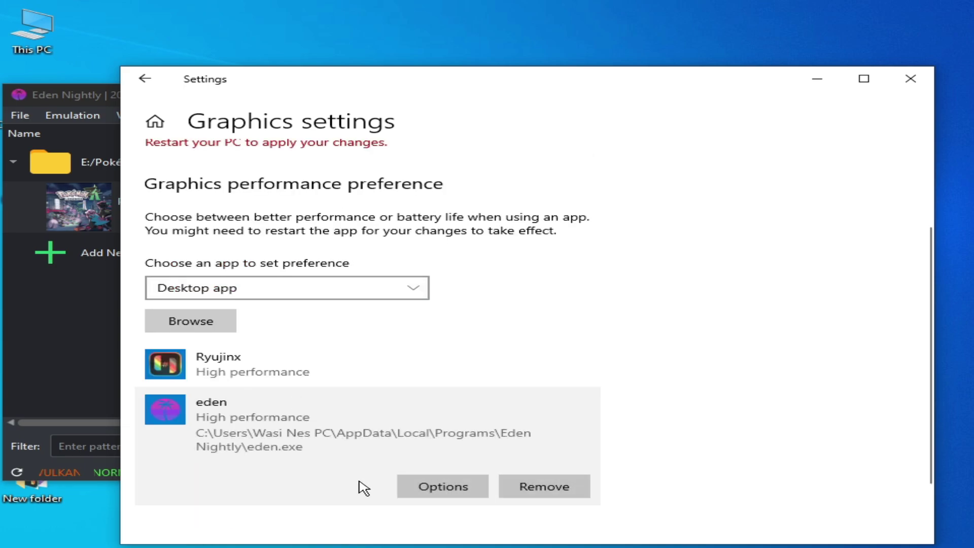
left_click(432, 495)
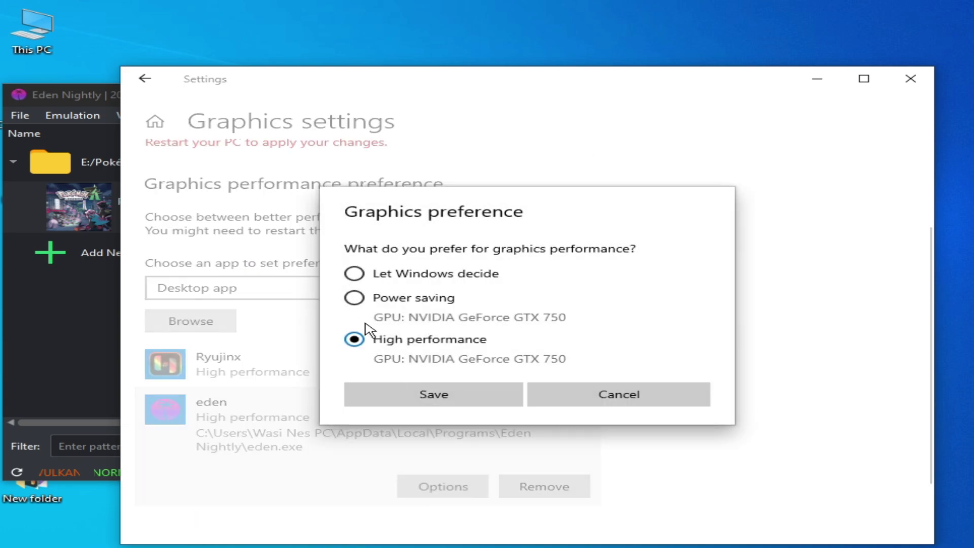
left_click(355, 298)
left_click(355, 339)
left_click(401, 394)
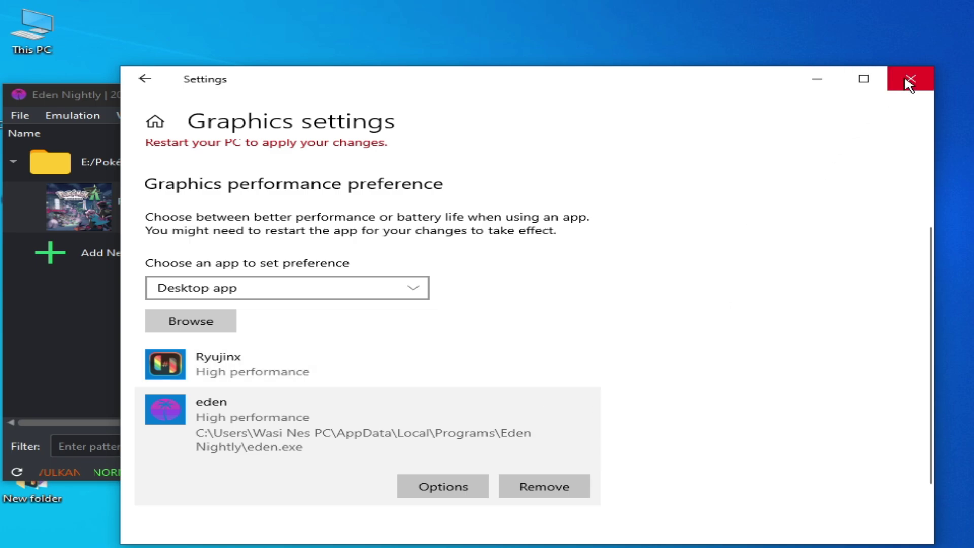
scroll(175, 188, "up", 2)
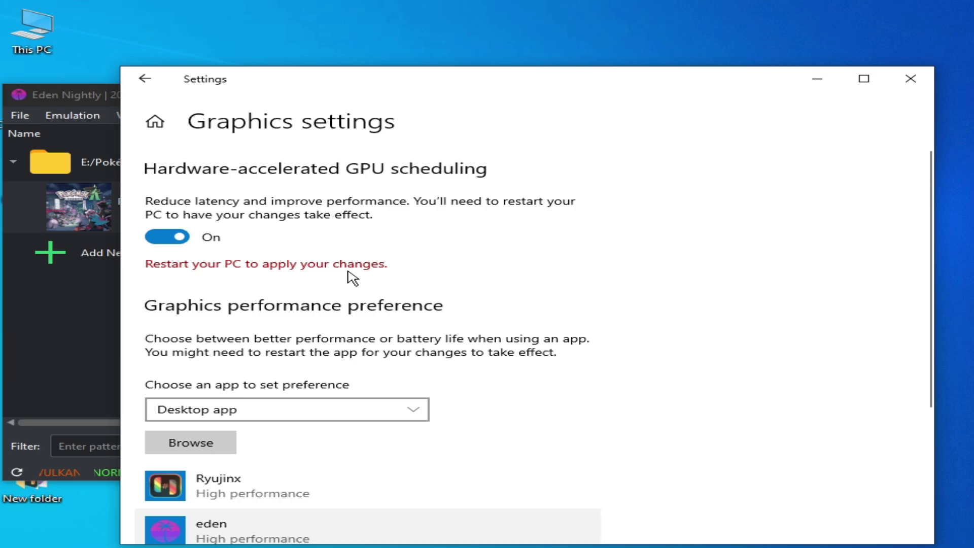
left_click(911, 78)
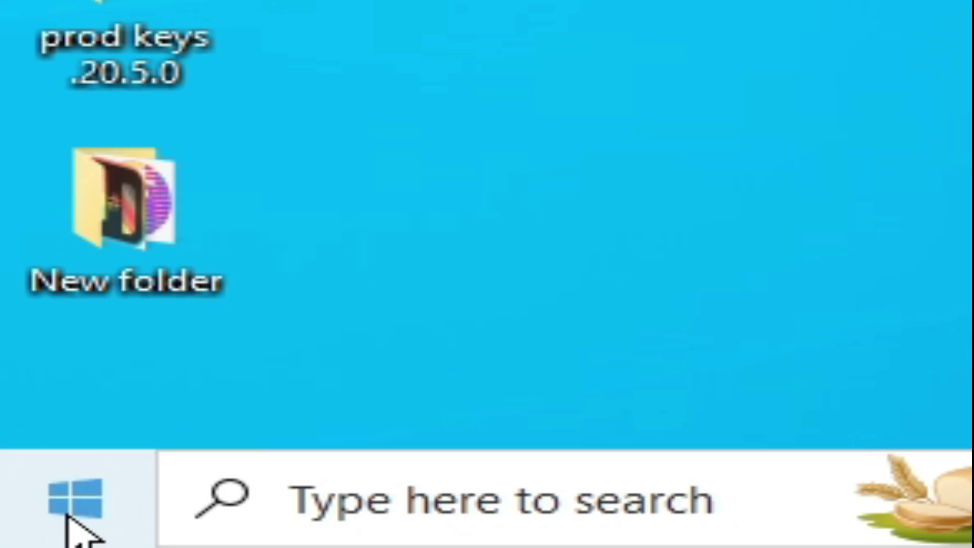
Restart the PC to apply the GPU scheduling change
left_click(17, 547)
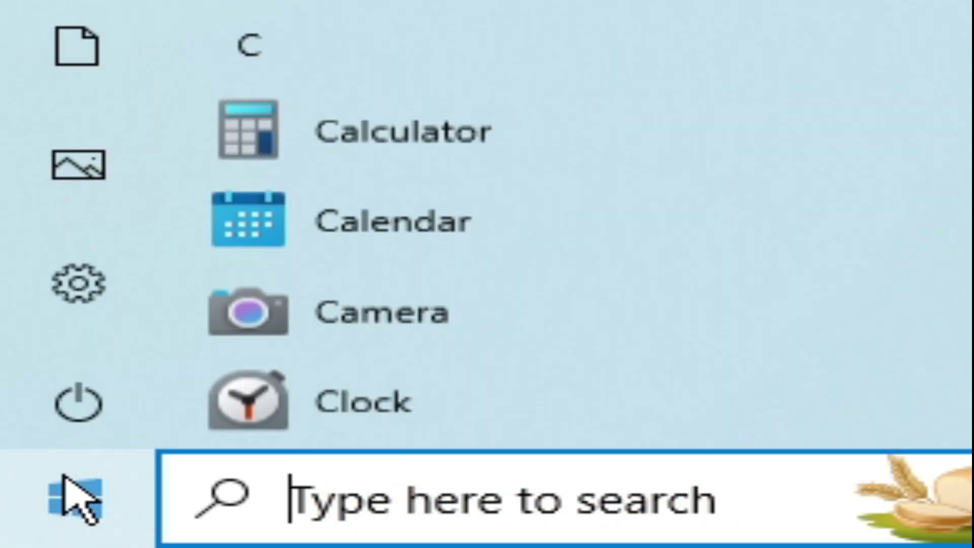
left_click(76, 408)
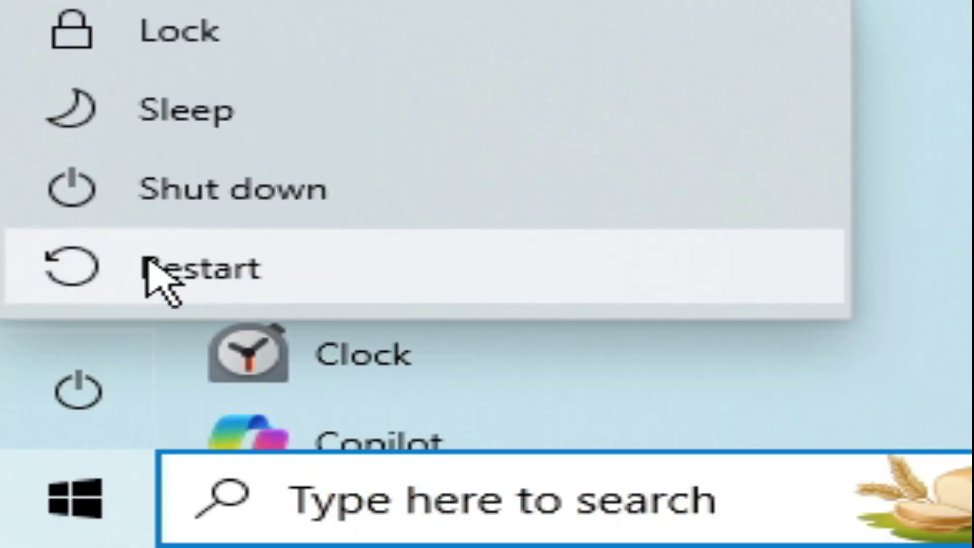
left_click(152, 279)
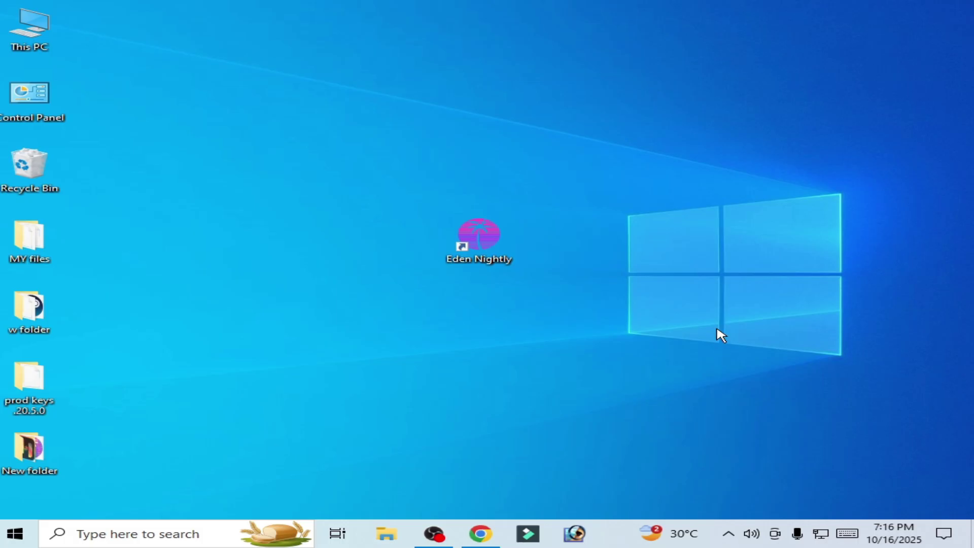
Open Eden Nightly from the desktop and start Pokémon Legends: Z-A
right_click(476, 252)
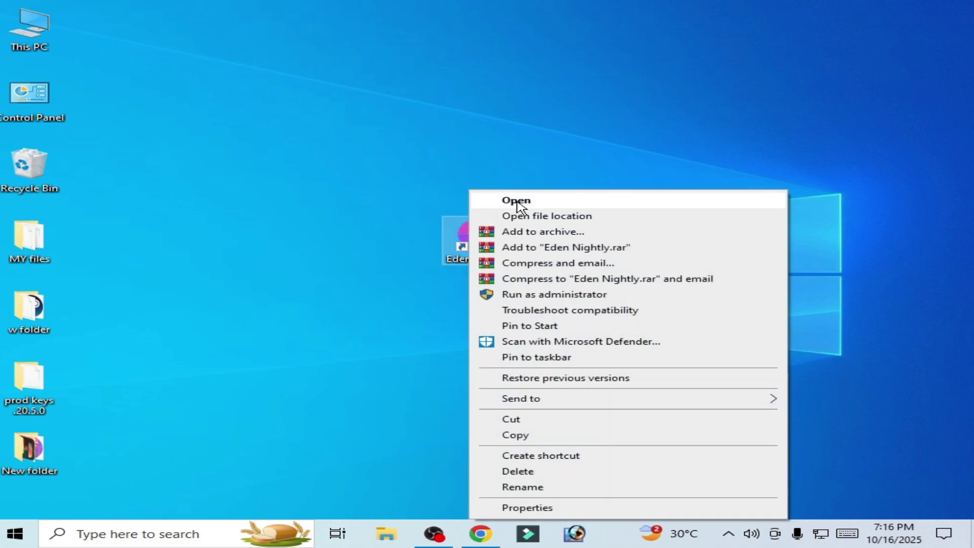
left_click(516, 200)
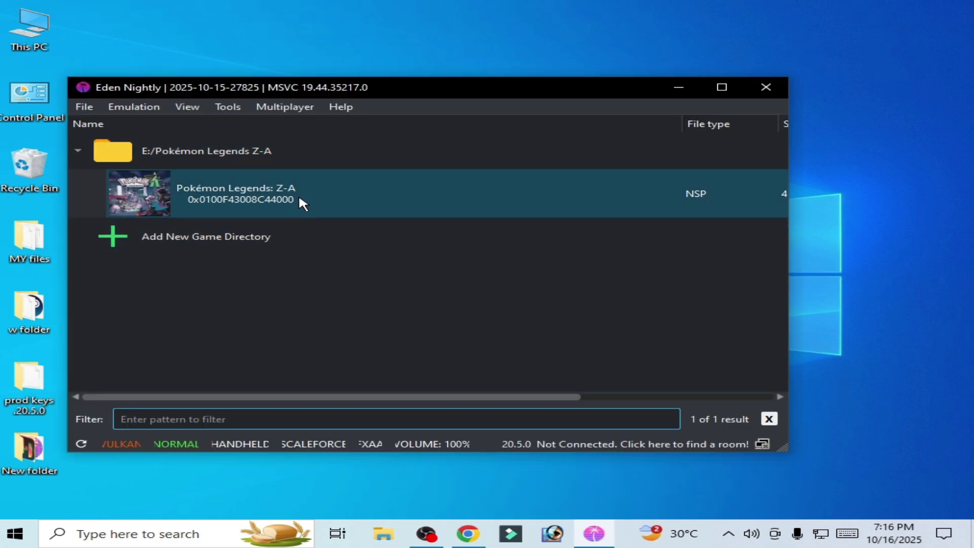
right_click(287, 191)
left_click(350, 228)
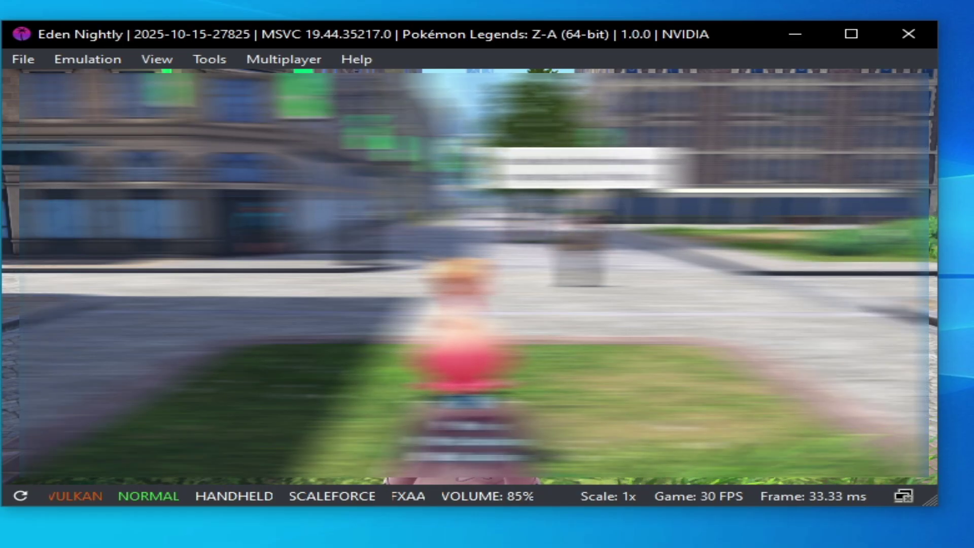
Unlock the running game's frame rate, lock it again, and unlock it once more
key("ctrl+u")
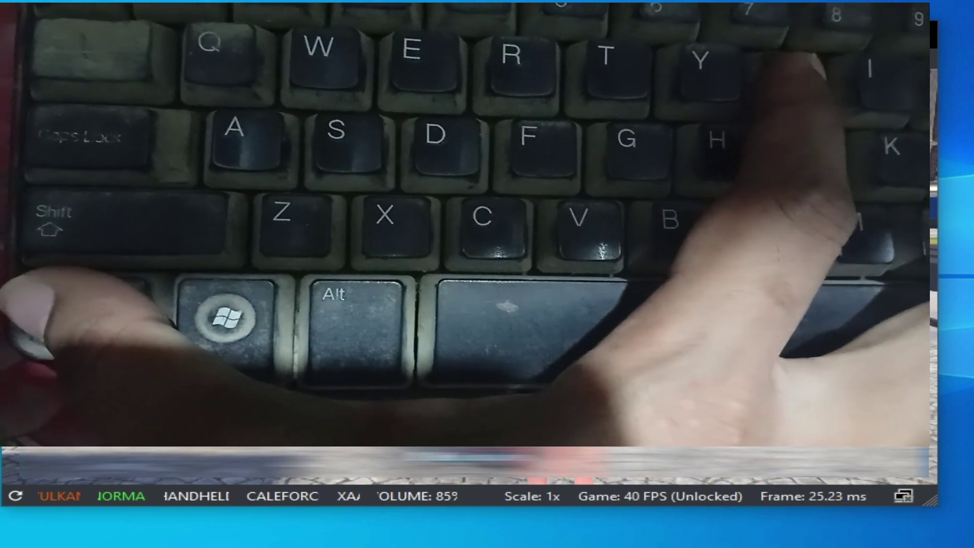
key("ctrl+u")
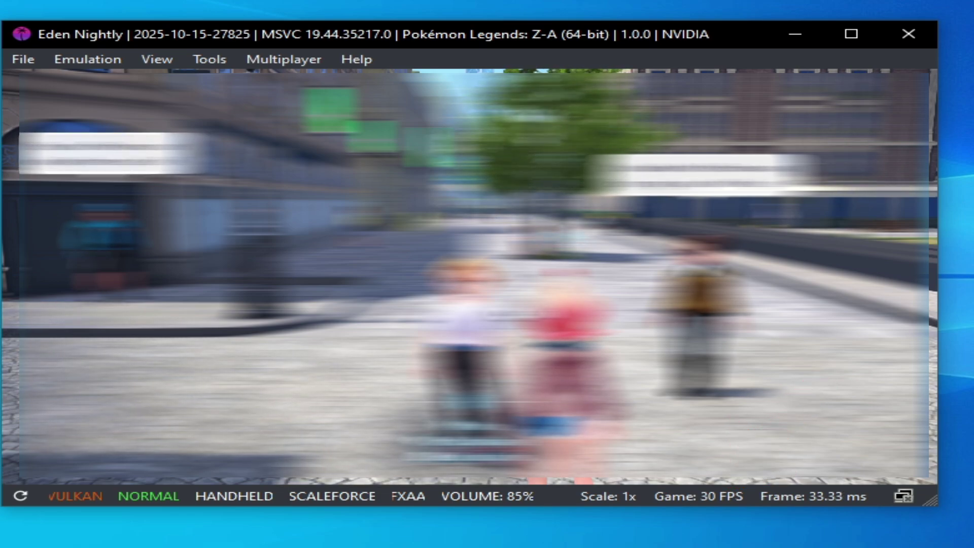
key("ctrl+u")
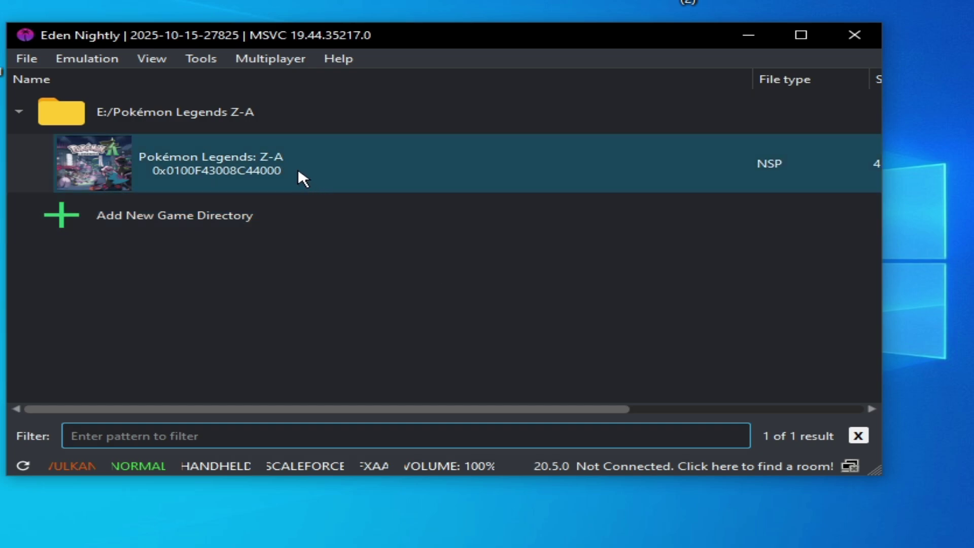
Remove the cache storage of Pokémon Legends: Z-A and confirm the removal
right_click(299, 171)
mouse_move(547, 341)
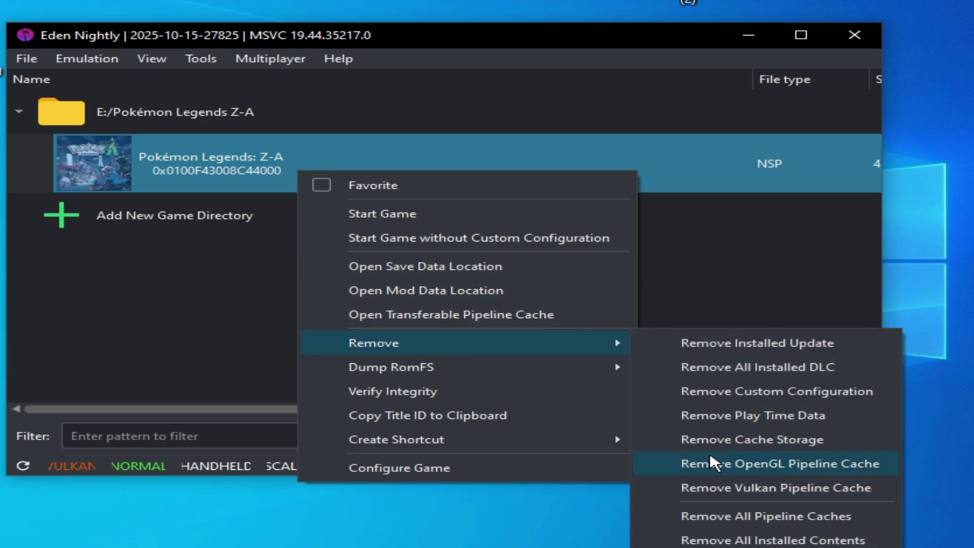
left_click(731, 441)
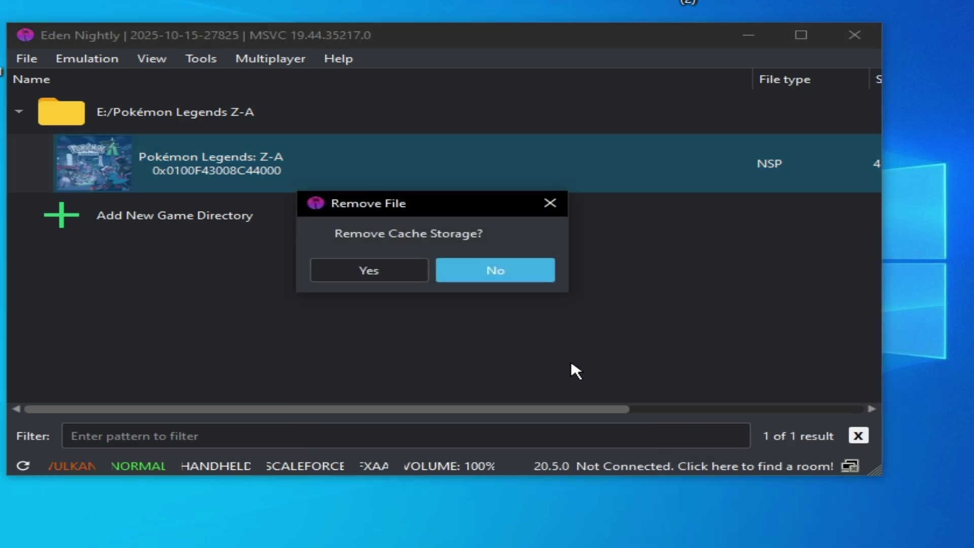
left_click(389, 274)
Remove all pipeline caches of Pokémon Legends: Z-A and confirm the removal
right_click(318, 161)
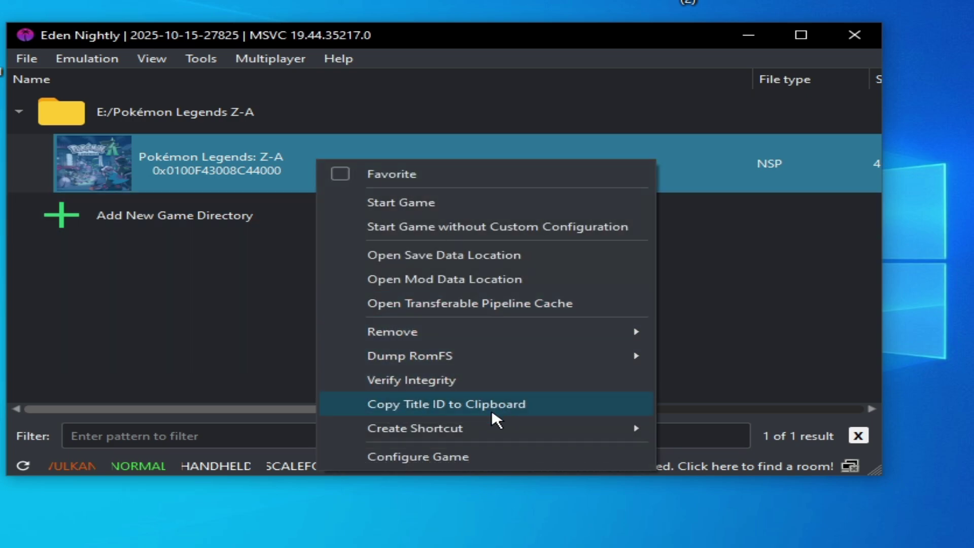
mouse_move(599, 325)
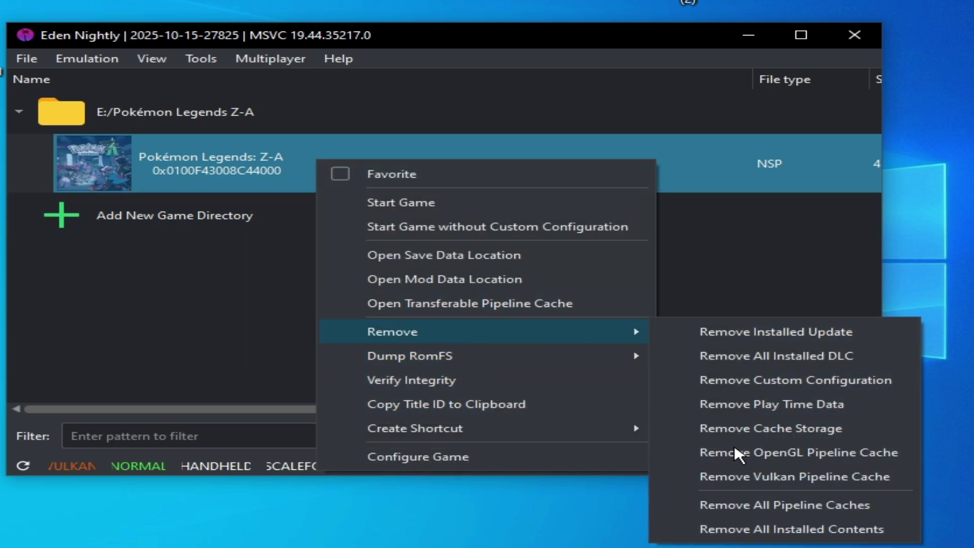
left_click(759, 503)
left_click(429, 278)
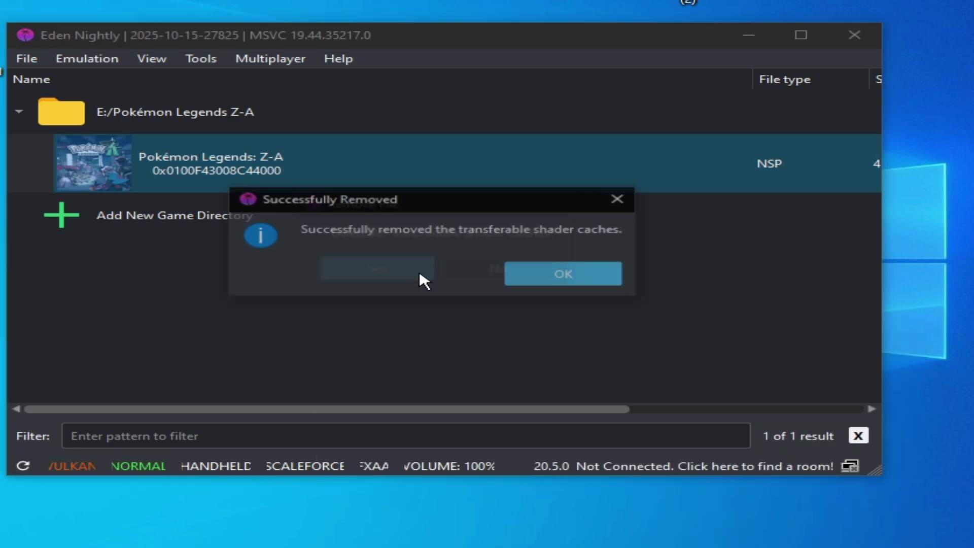
Close the cache removal notice, remove the installed update of Pokémon Legends: Z-A and confirm the removal
left_click(563, 284)
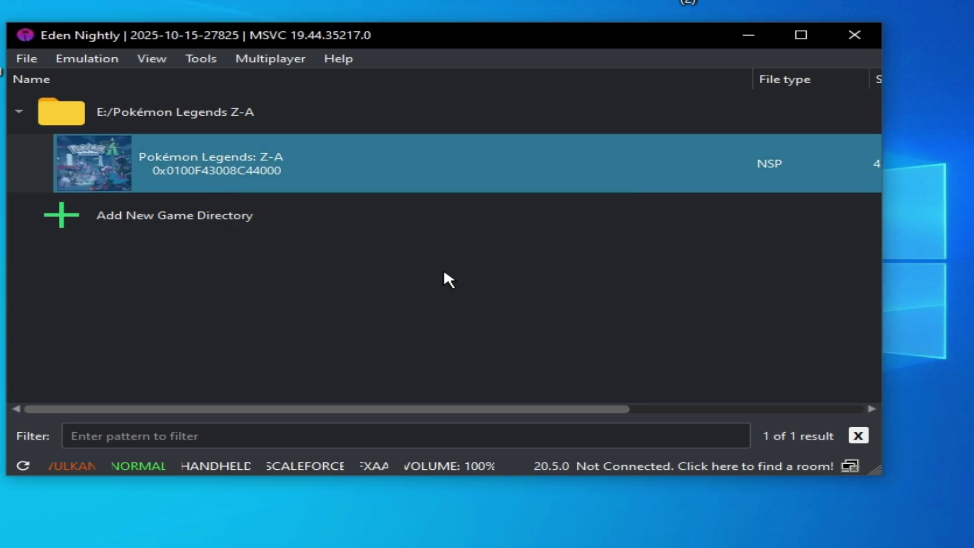
right_click(231, 158)
mouse_move(399, 330)
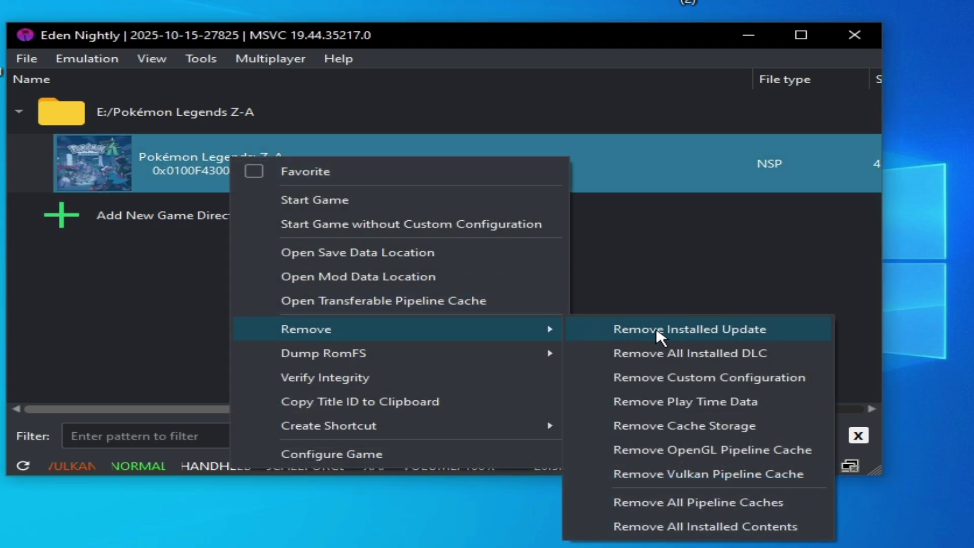
left_click(670, 330)
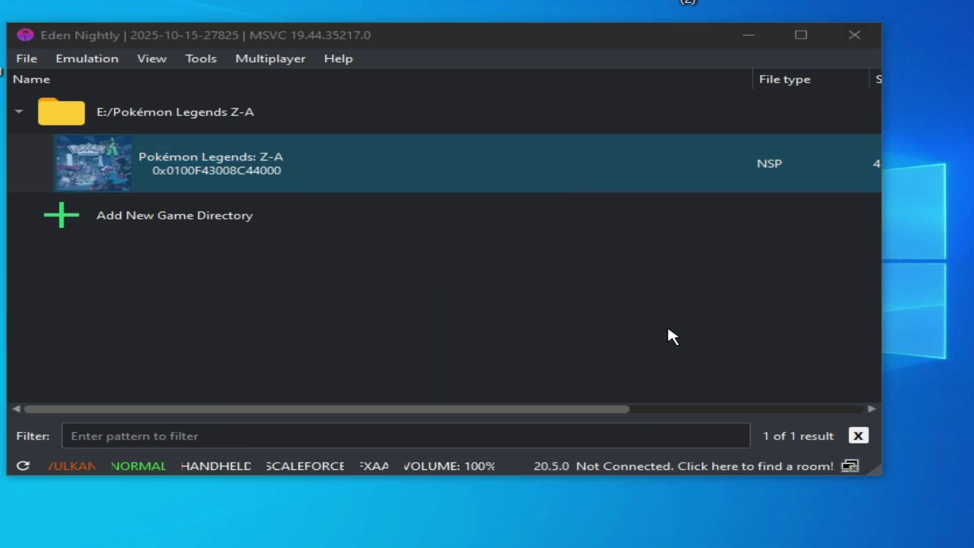
left_click(406, 268)
left_click(494, 272)
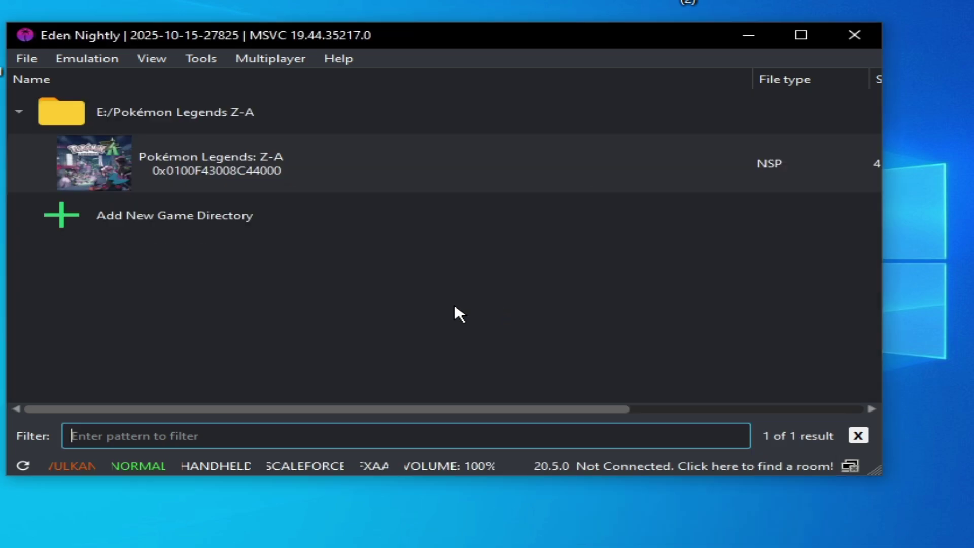
Disable Fast GPU Time (Hack) in Eden's advanced graphics settings and save the configuration
right_click(265, 158)
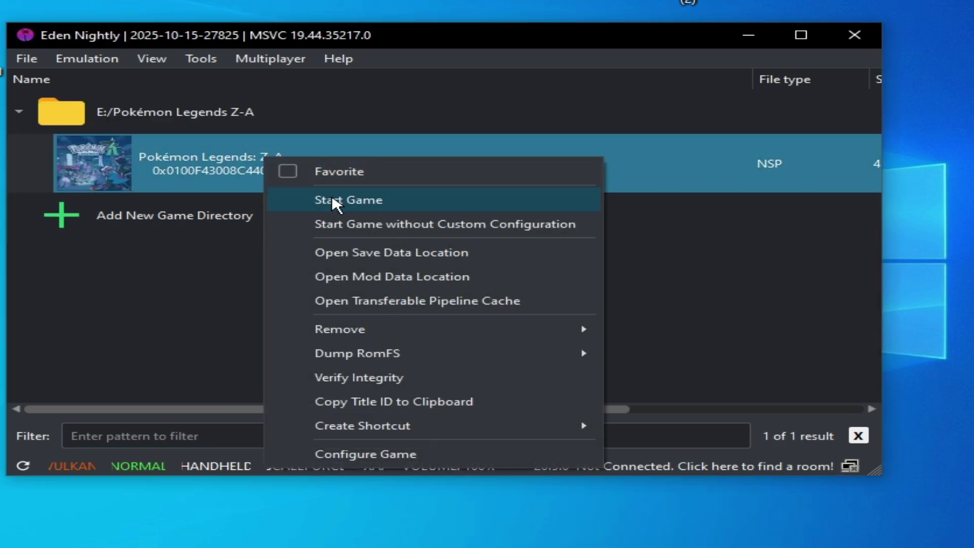
left_click(228, 257)
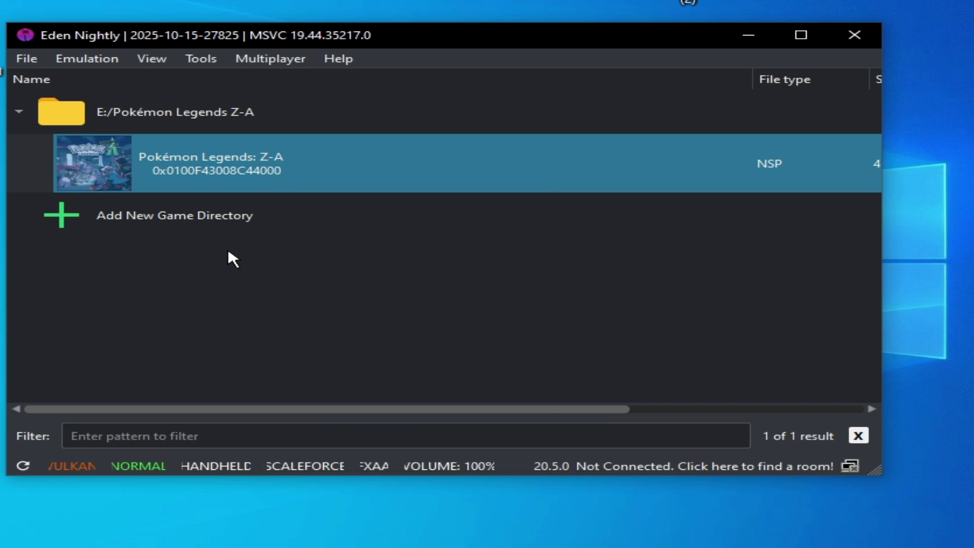
left_click(85, 60)
left_click(126, 163)
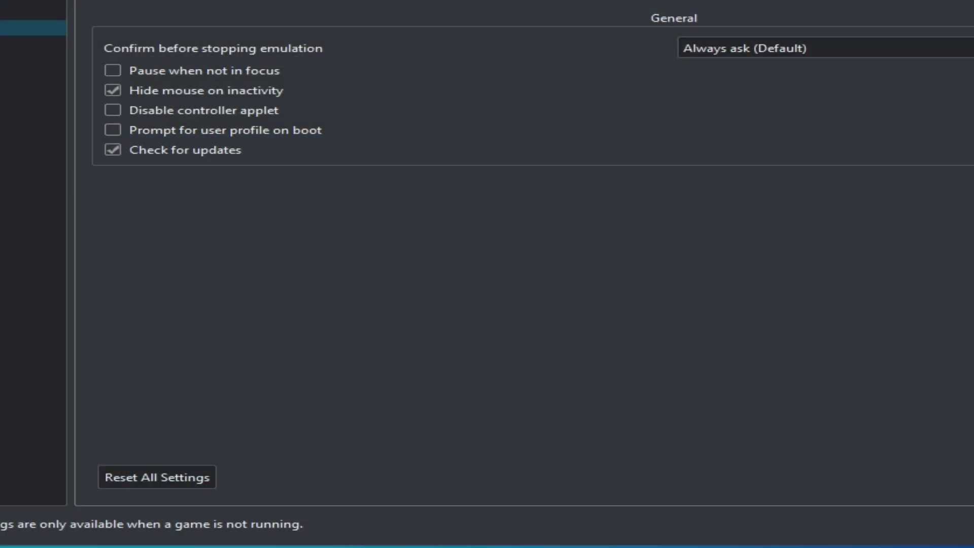
left_click(23, 100)
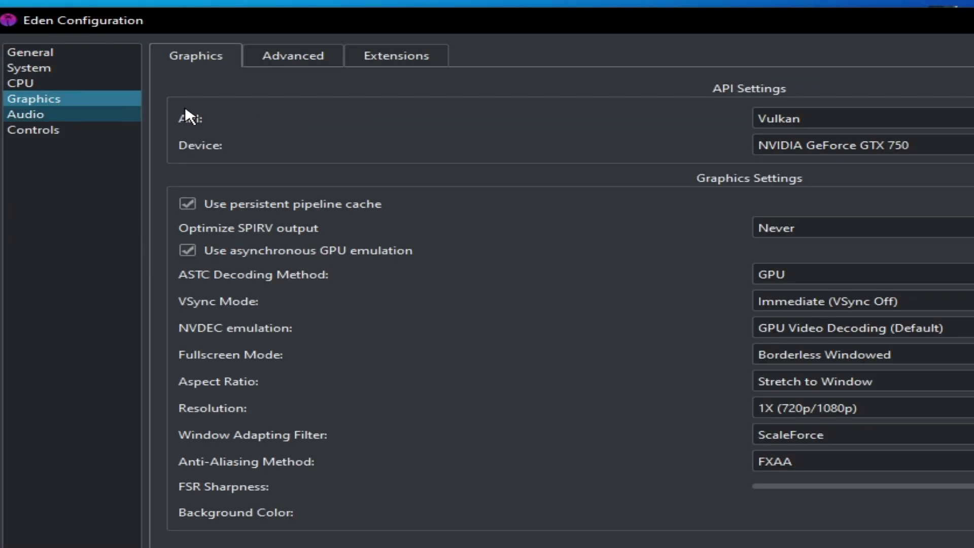
left_click(417, 65)
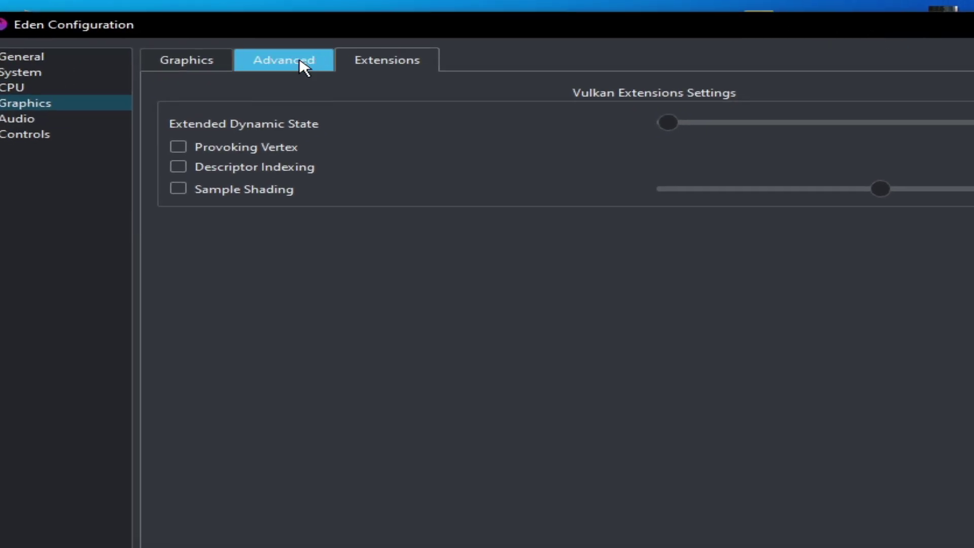
left_click(99, 83)
left_click(179, 375)
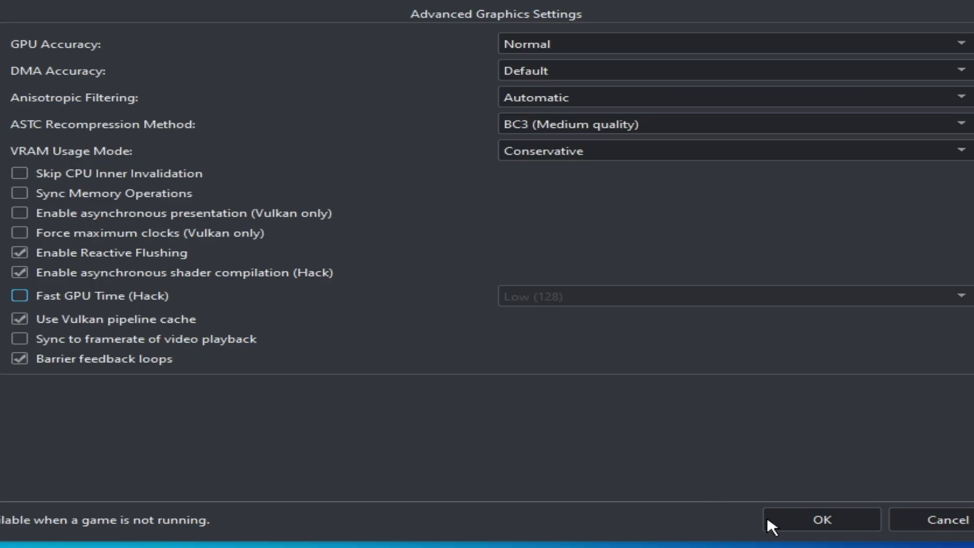
left_click(768, 519)
Remove all pipeline caches of Pokémon Legends: Z-A twice, confirming the deletion each time
right_click(265, 145)
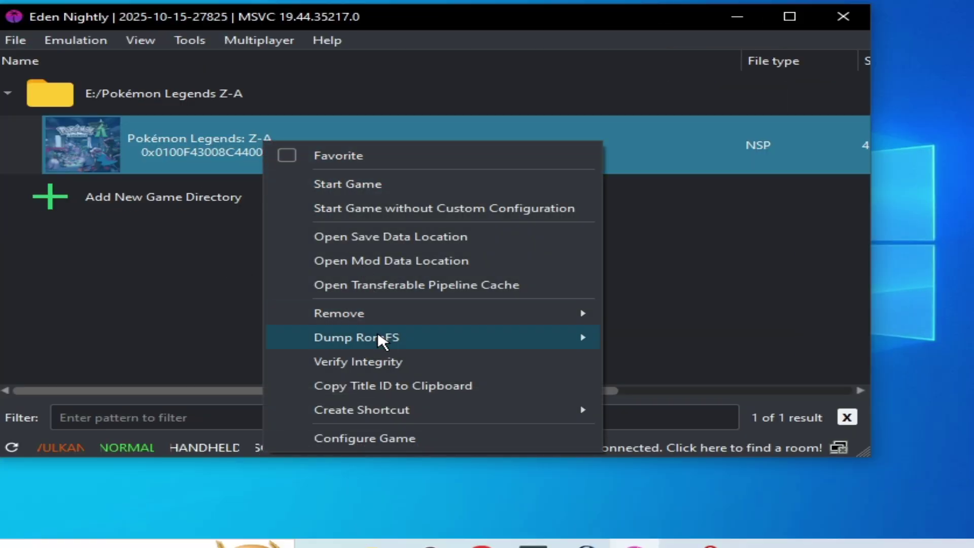
mouse_move(396, 312)
left_click(695, 488)
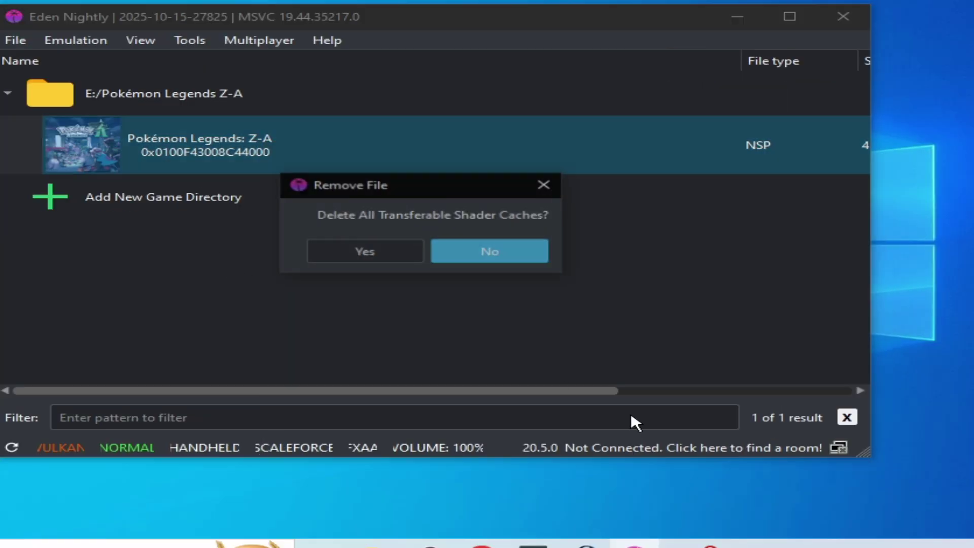
left_click(382, 254)
left_click(521, 255)
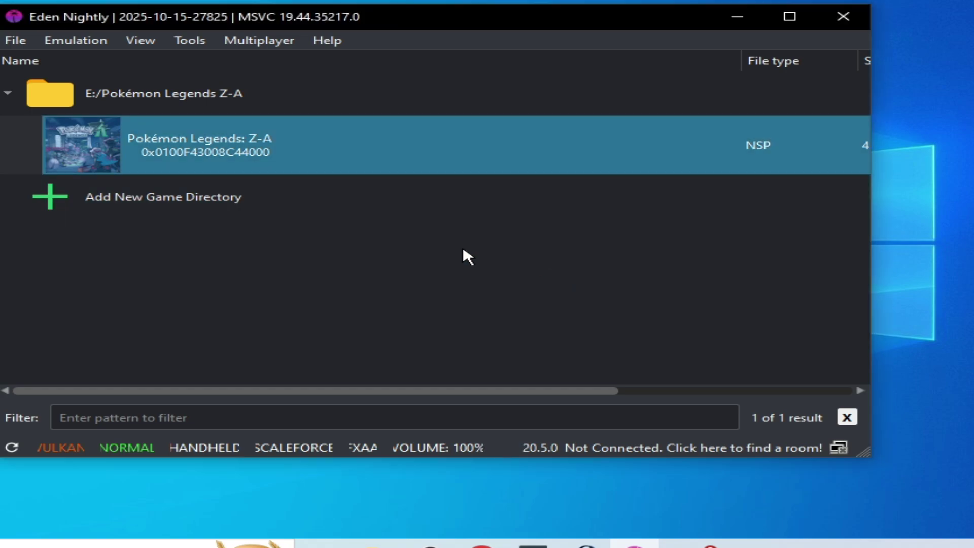
right_click(274, 142)
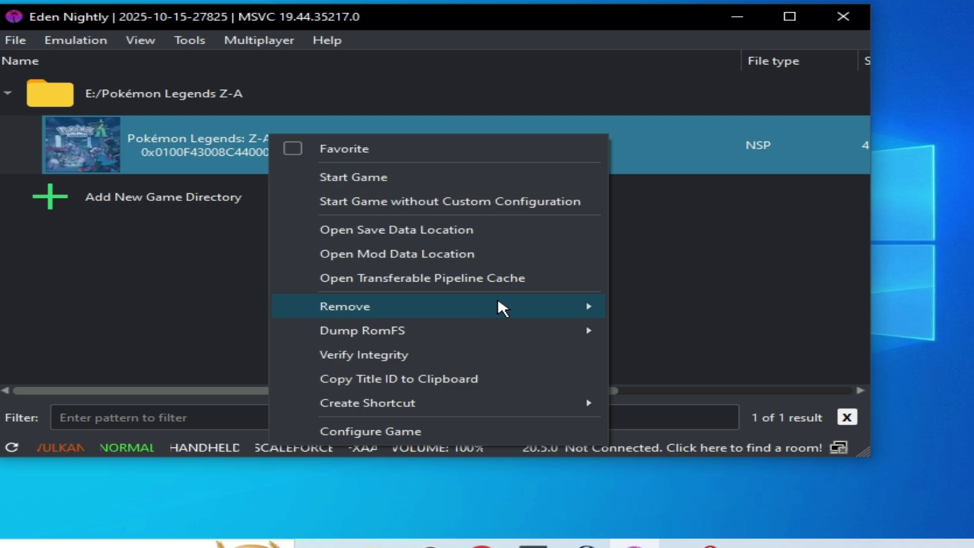
mouse_move(519, 307)
left_click(686, 484)
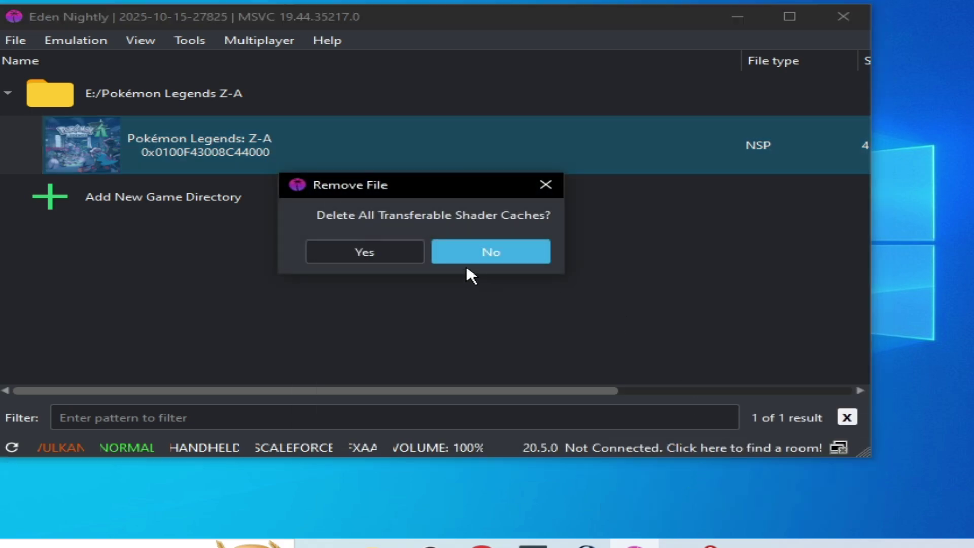
left_click(387, 257)
left_click(498, 257)
Remove the cache storage of Pokémon Legends: Z-A once more and confirm the removal
right_click(320, 147)
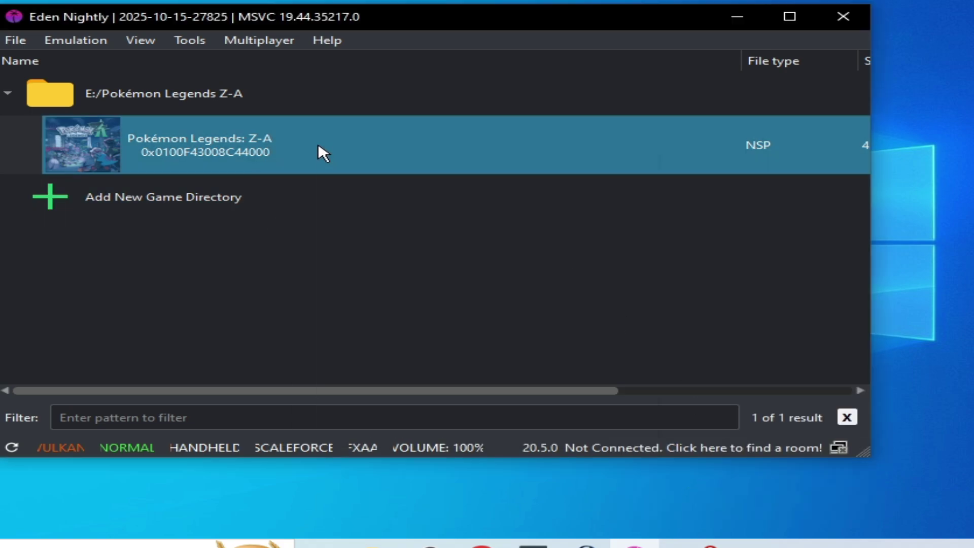
mouse_move(501, 315)
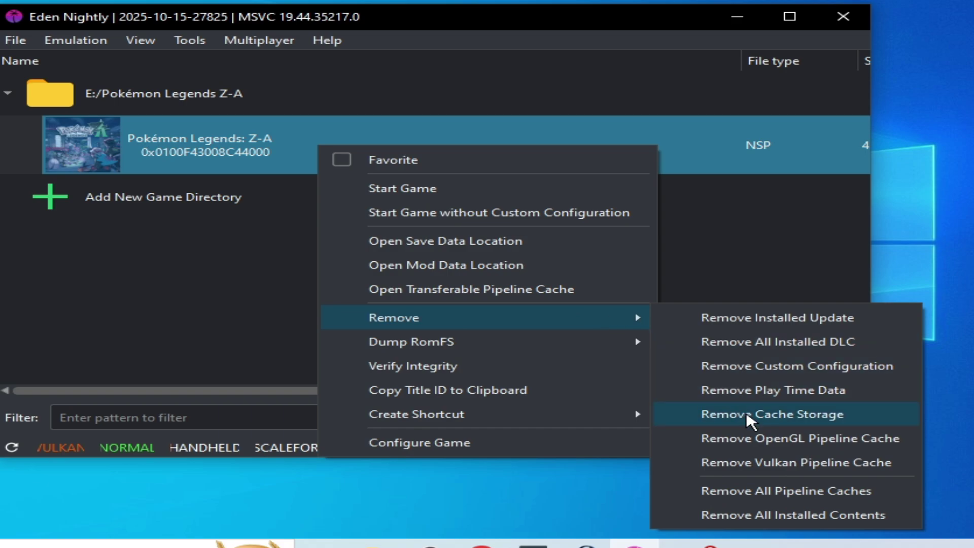
left_click(797, 415)
left_click(386, 253)
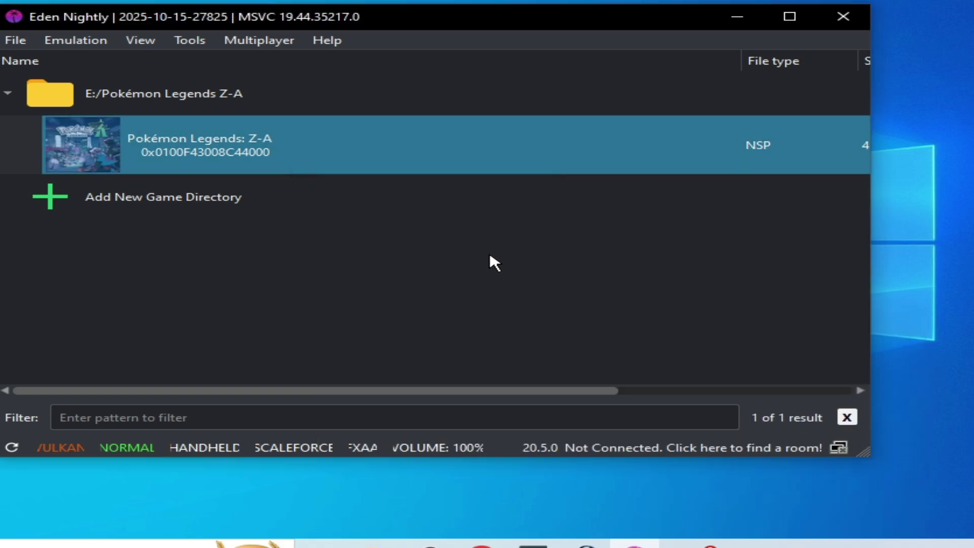
right_click(291, 137)
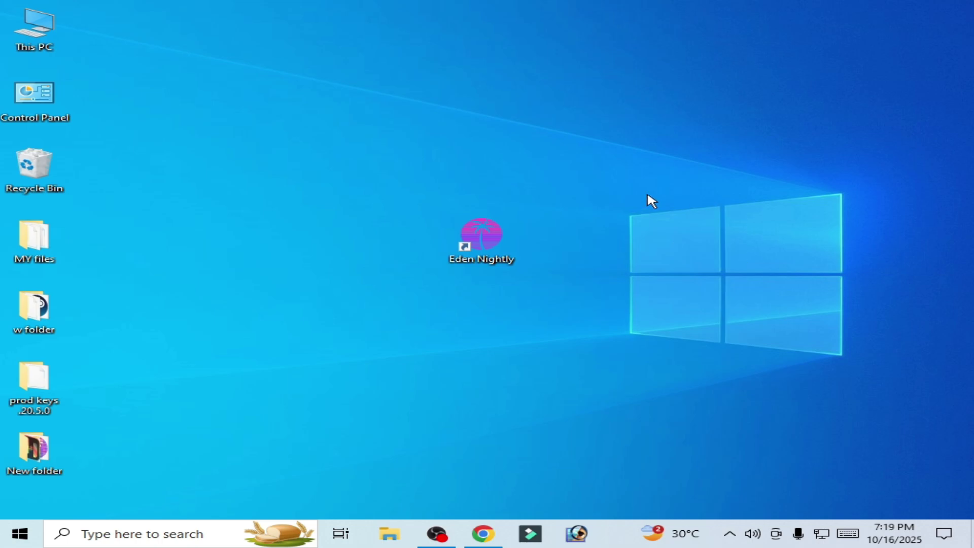
Open NVIDIA Control Panel from the desktop, restore the 3D settings to their defaults and apply the reset
right_click(649, 191)
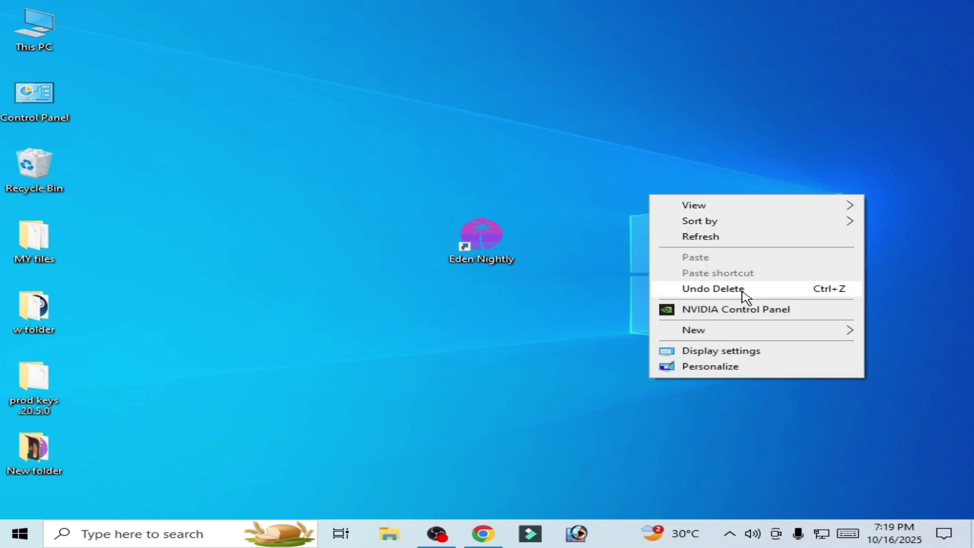
left_click(741, 309)
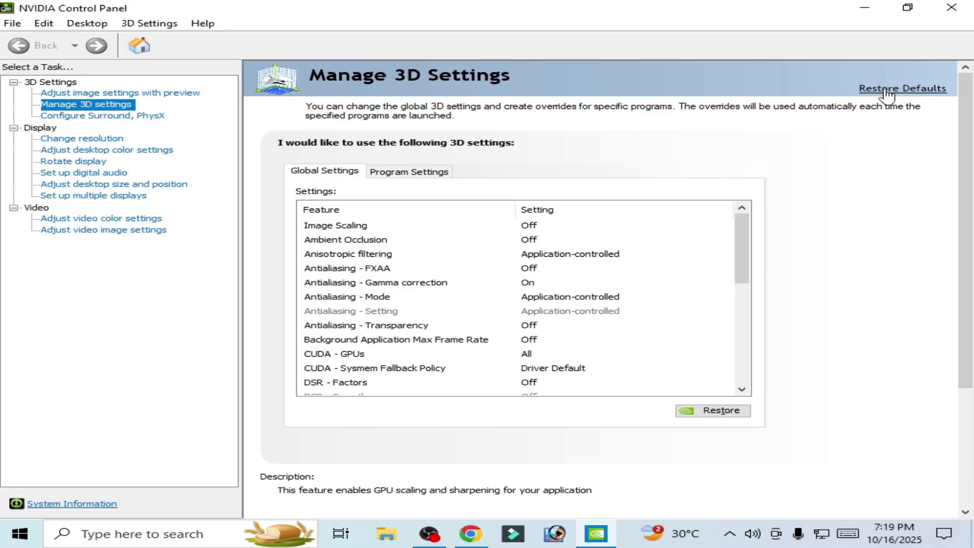
left_click(886, 90)
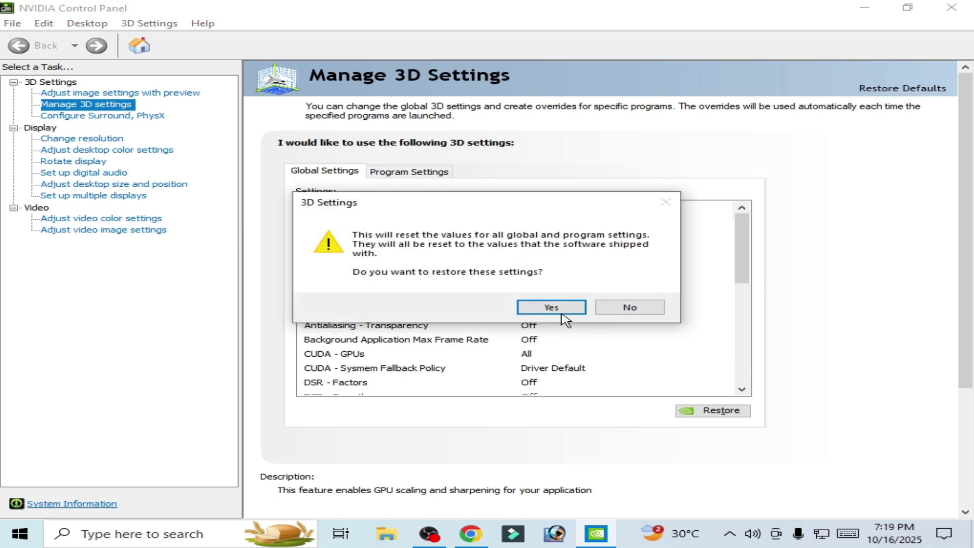
left_click(553, 307)
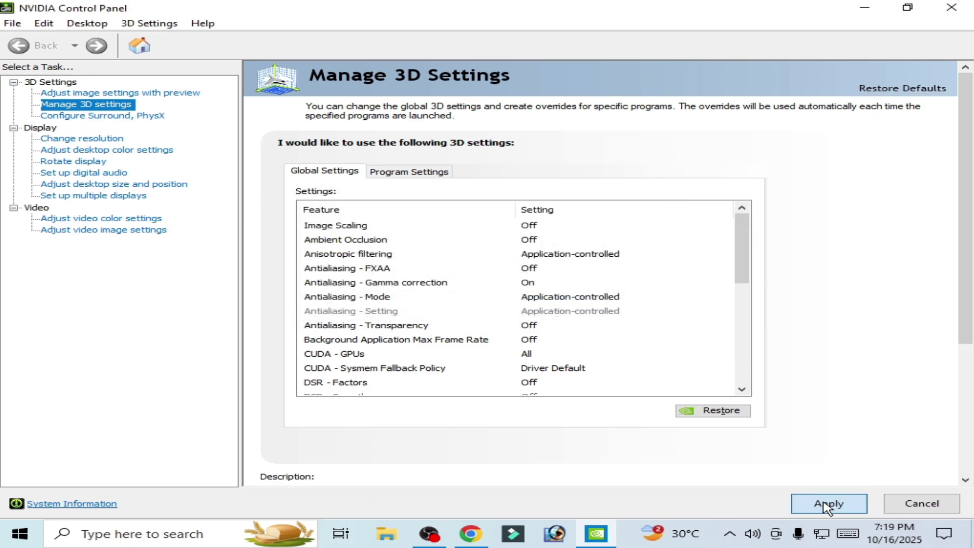
left_click(831, 508)
Set the global Power management mode to Prefer maximum performance
left_click_drag(748, 239, 751, 308)
left_click_drag(574, 329, 568, 327)
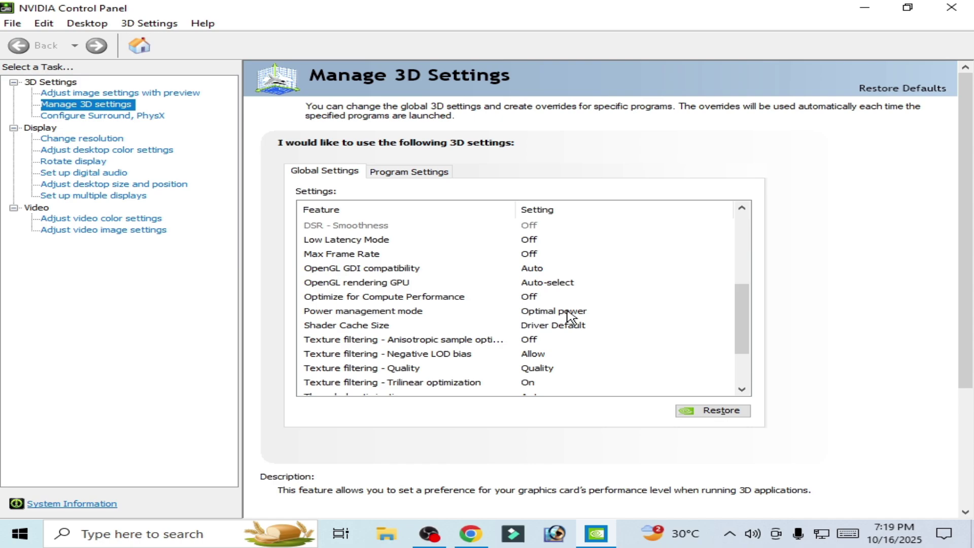
left_click(677, 312)
left_click(723, 311)
left_click(618, 347)
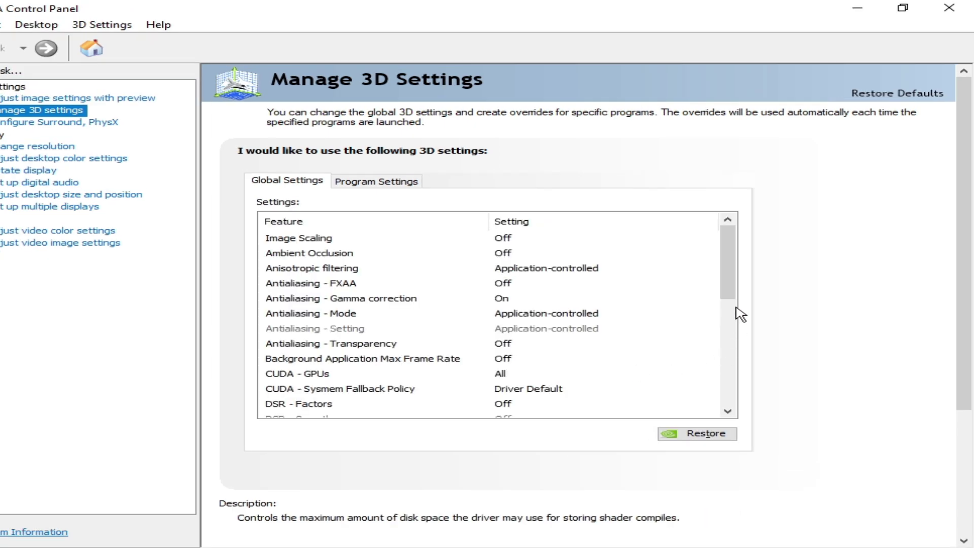
Set Texture filtering - Quality to High performance in the global 3D settings
scroll(736, 310, "down", 6)
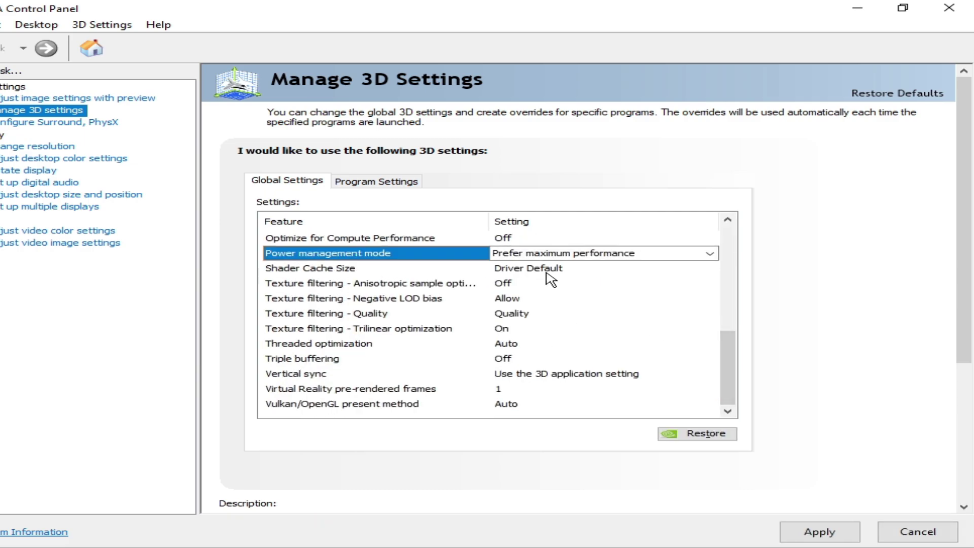
left_click(522, 318)
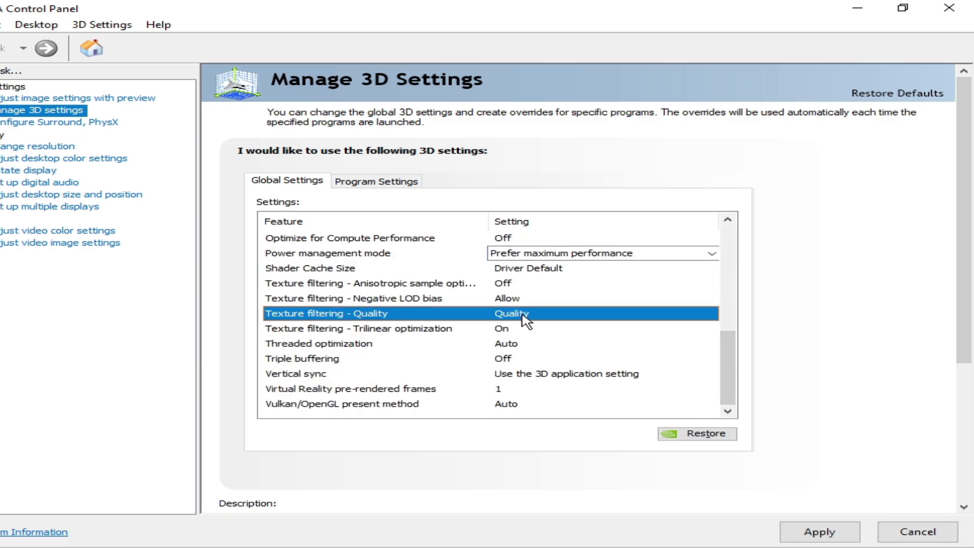
left_click(522, 315)
left_click(552, 364)
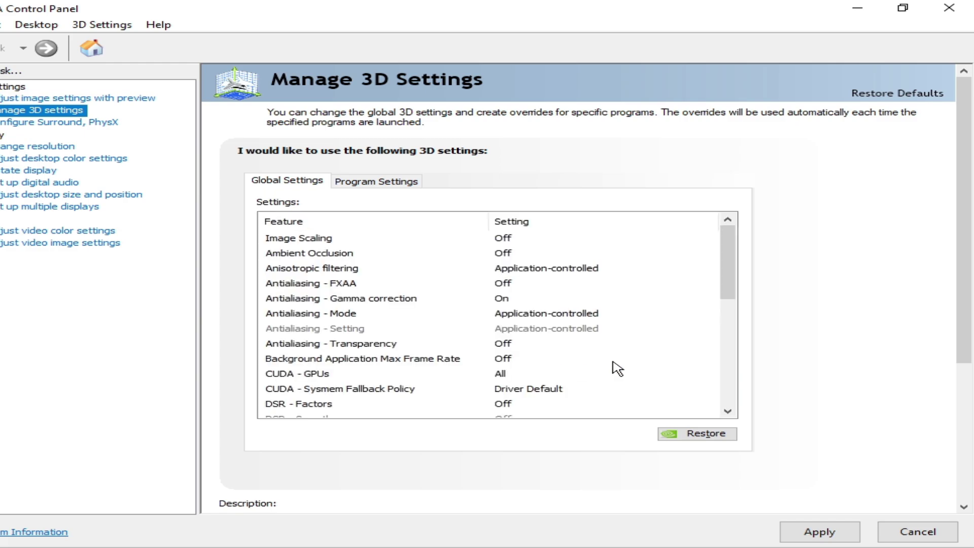
Set Vertical sync to Off in the global 3D settings
left_click_drag(729, 326, 724, 364)
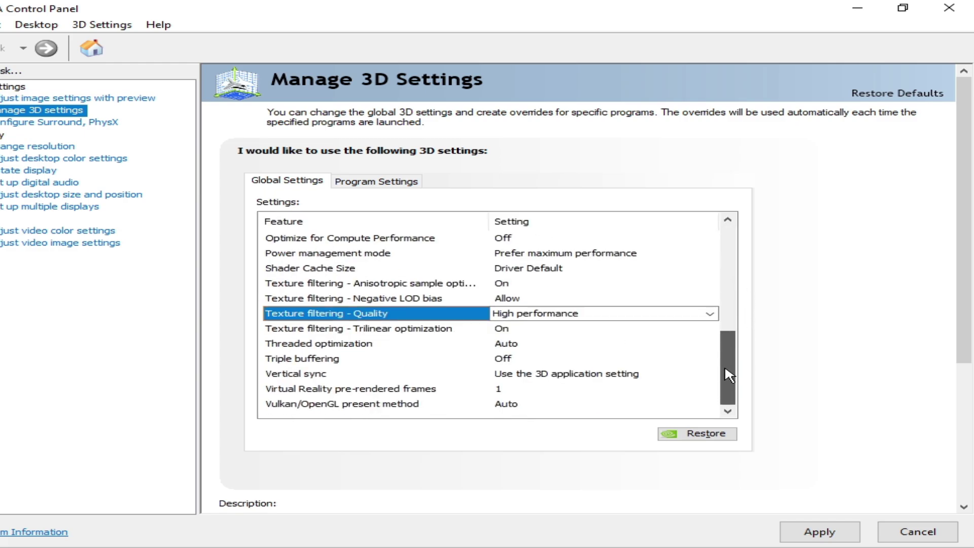
left_click_drag(409, 408, 310, 377)
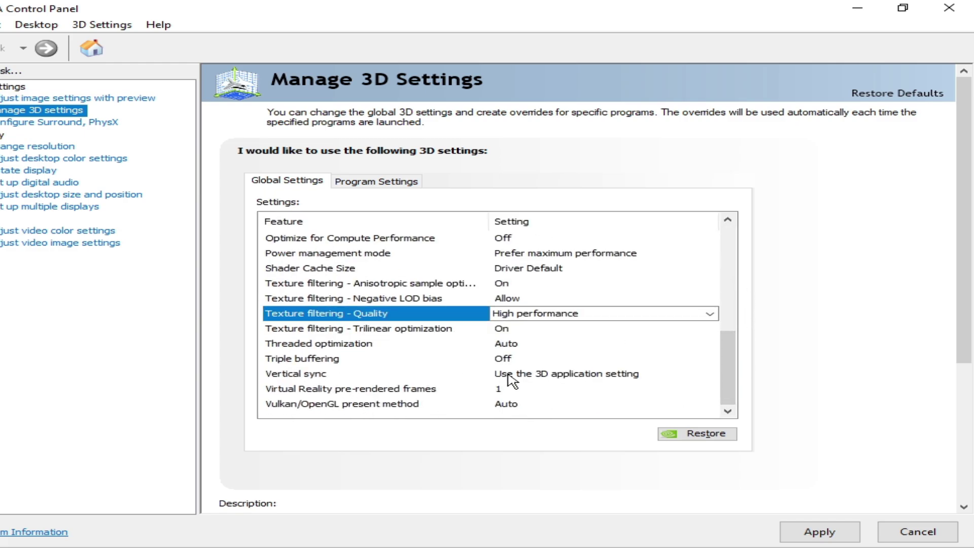
left_click(511, 378)
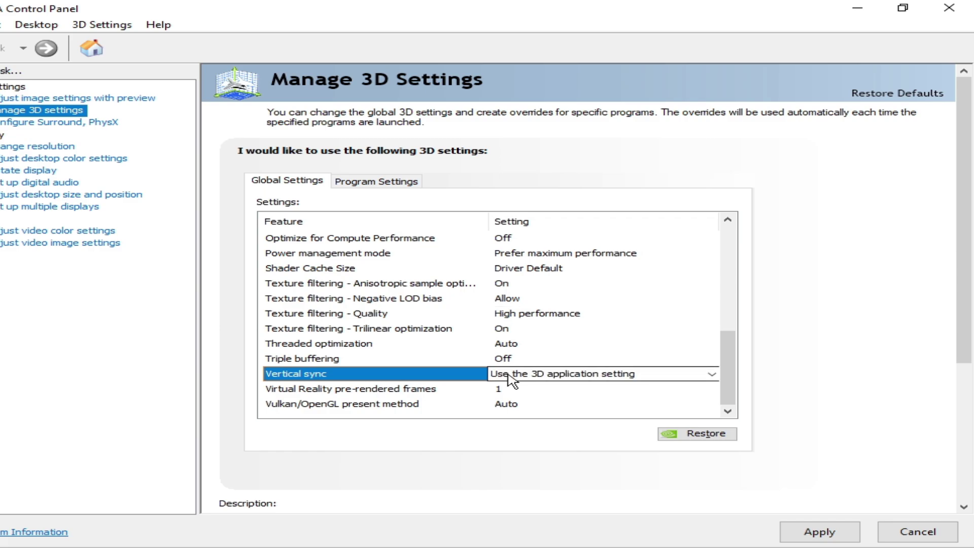
left_click(525, 378)
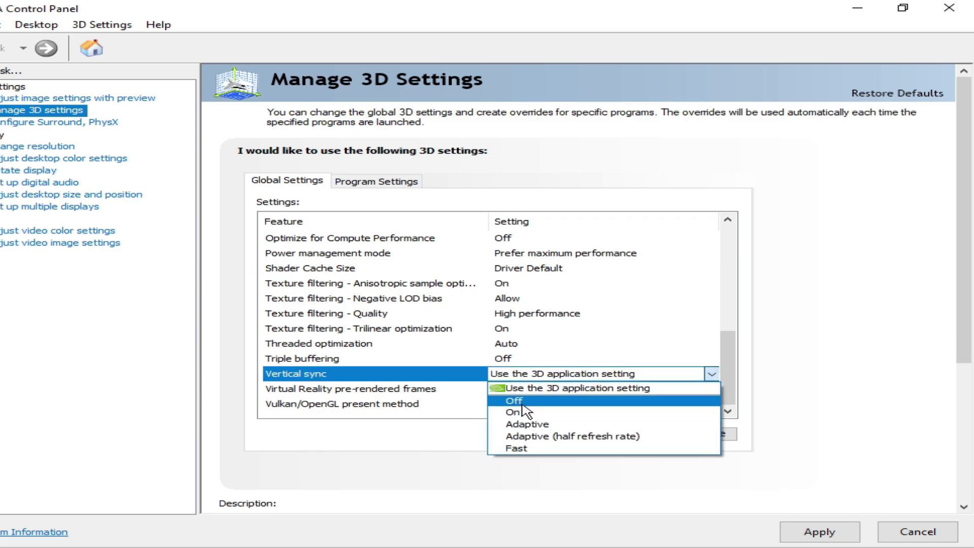
left_click(523, 402)
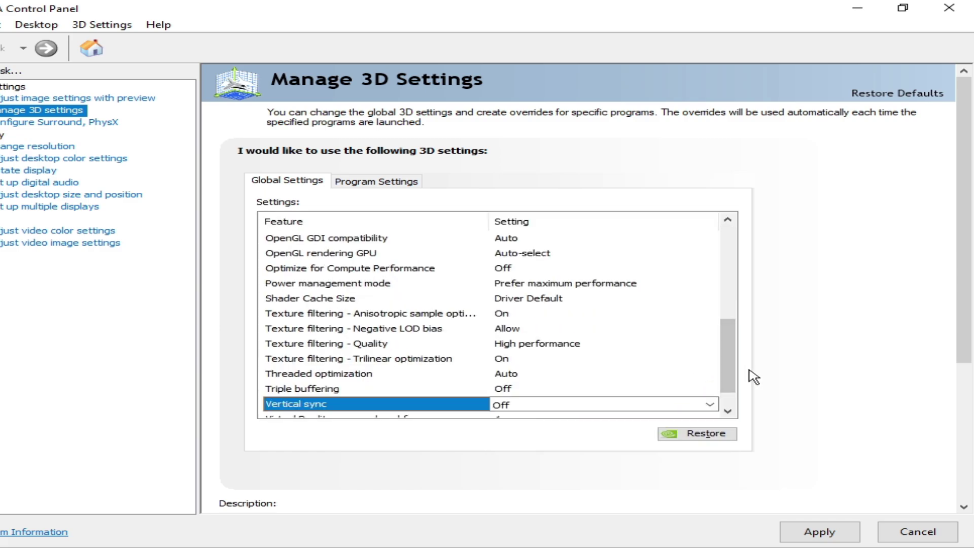
Set Low Latency Mode to Ultra in the global 3D settings and apply the changes
scroll(726, 369, "up", 2)
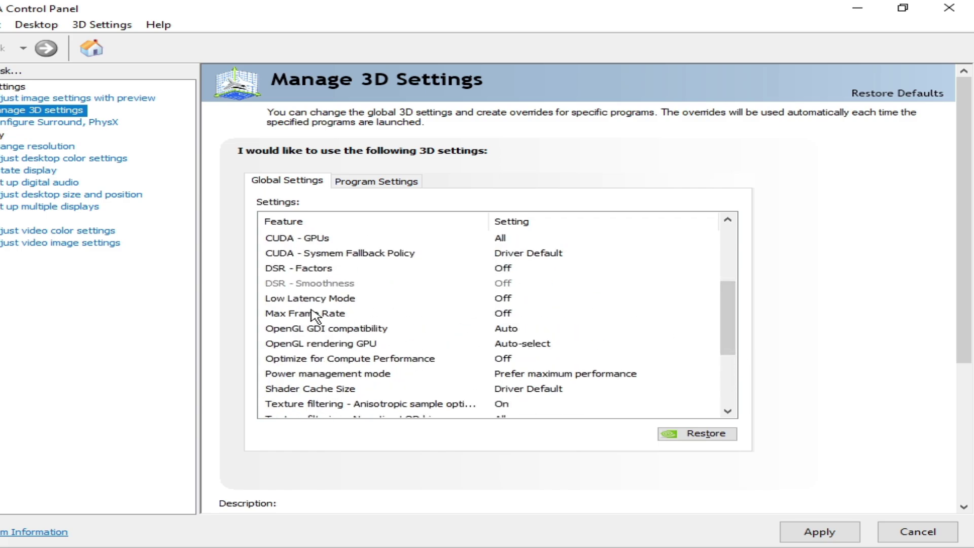
left_click(528, 300)
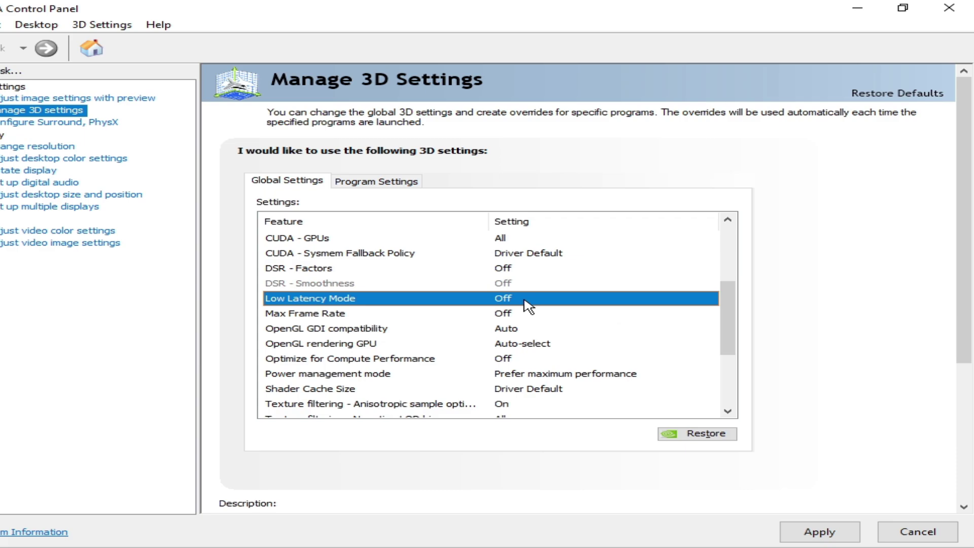
left_click(548, 299)
left_click(510, 334)
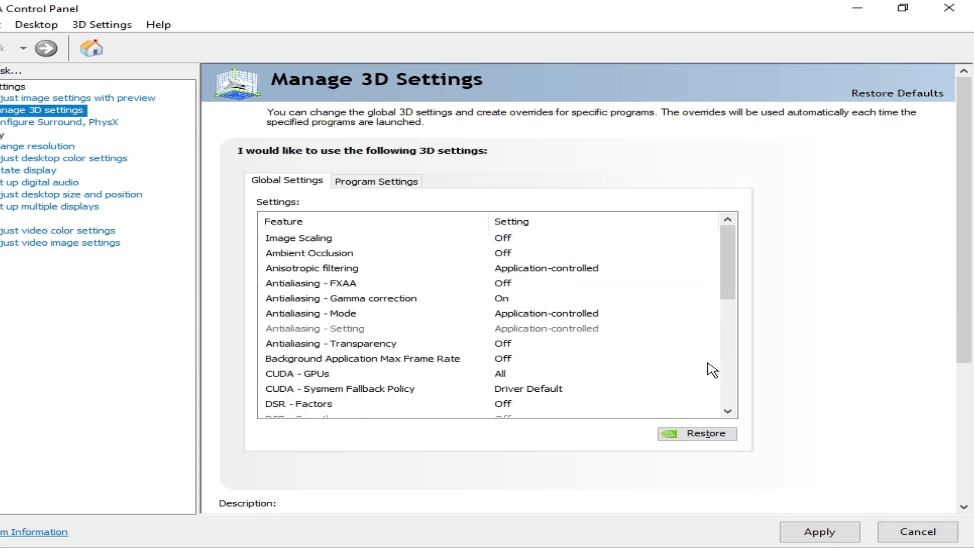
scroll(715, 355, "down", 6)
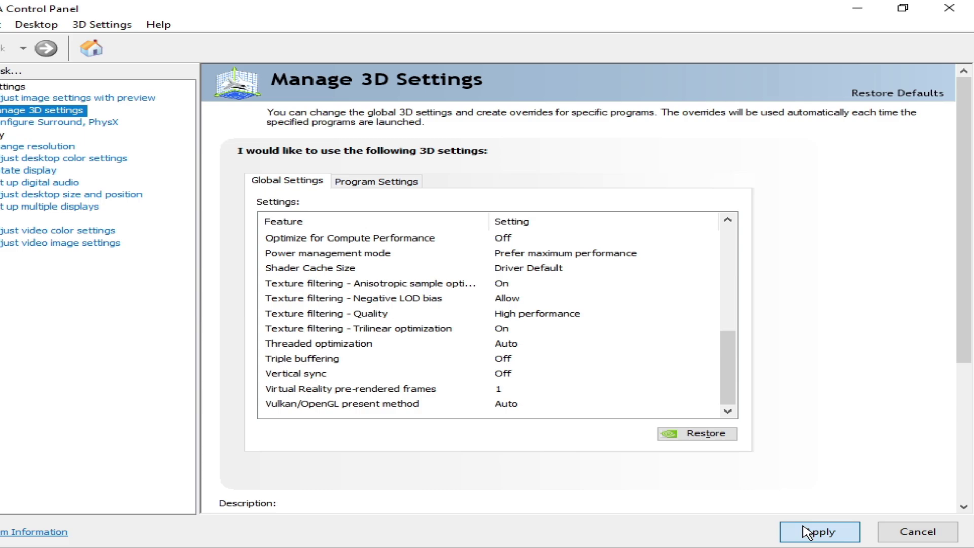
Set the image settings preference fully to Performance, switch back to using the advanced 3D image settings, and apply
left_click(81, 97)
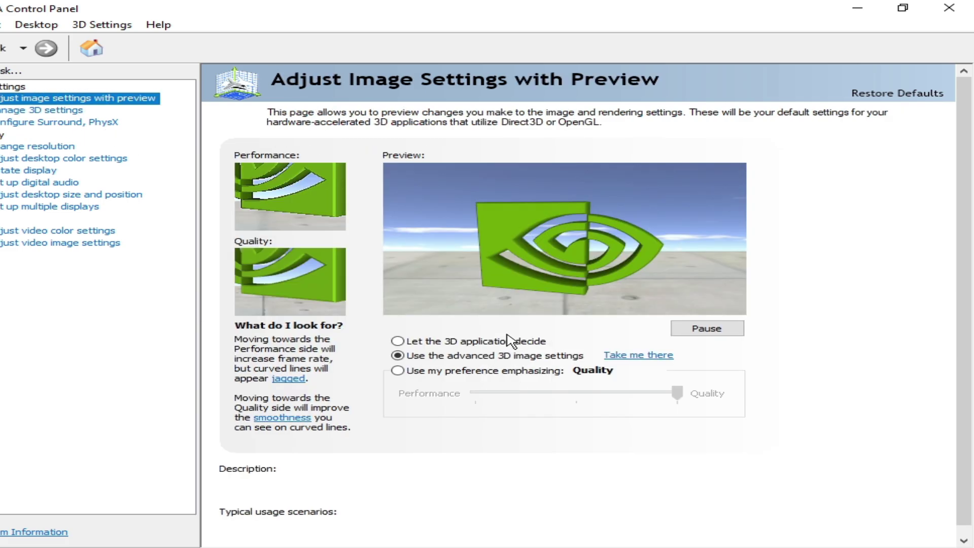
left_click(419, 376)
left_click_drag(677, 393, 437, 390)
left_click(398, 355)
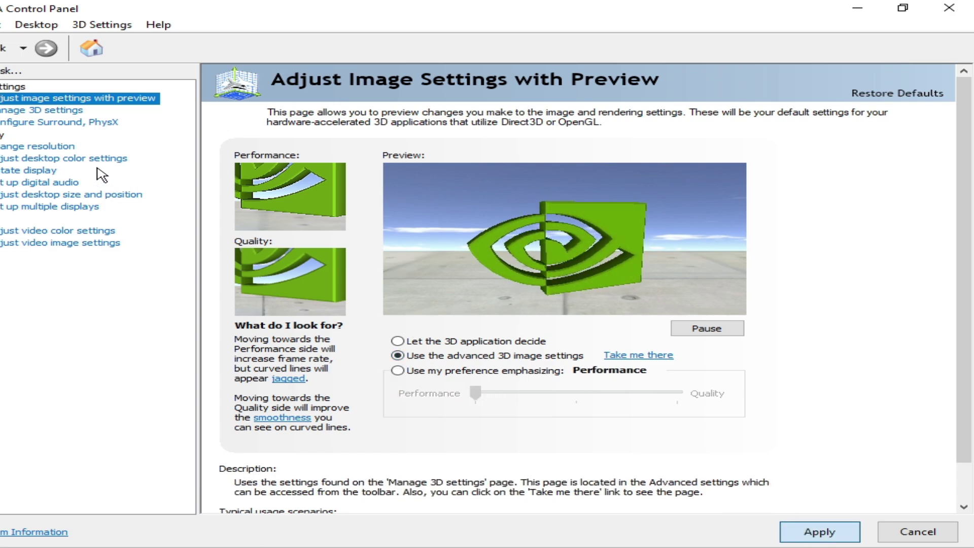
Assign PhysX processing to the NVIDIA GeForce GTX 750 and apply the change
left_click(57, 124)
left_click(659, 206)
left_click(630, 237)
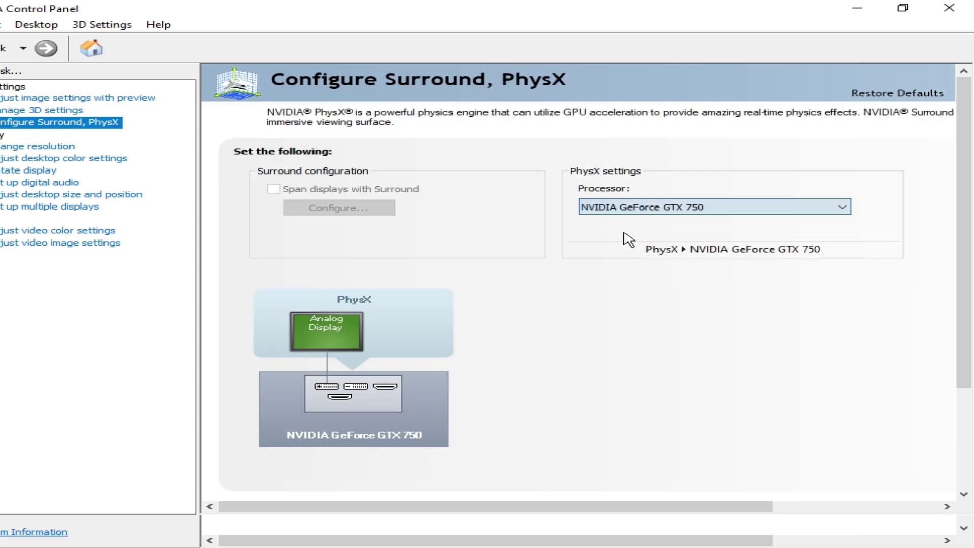
left_click(817, 531)
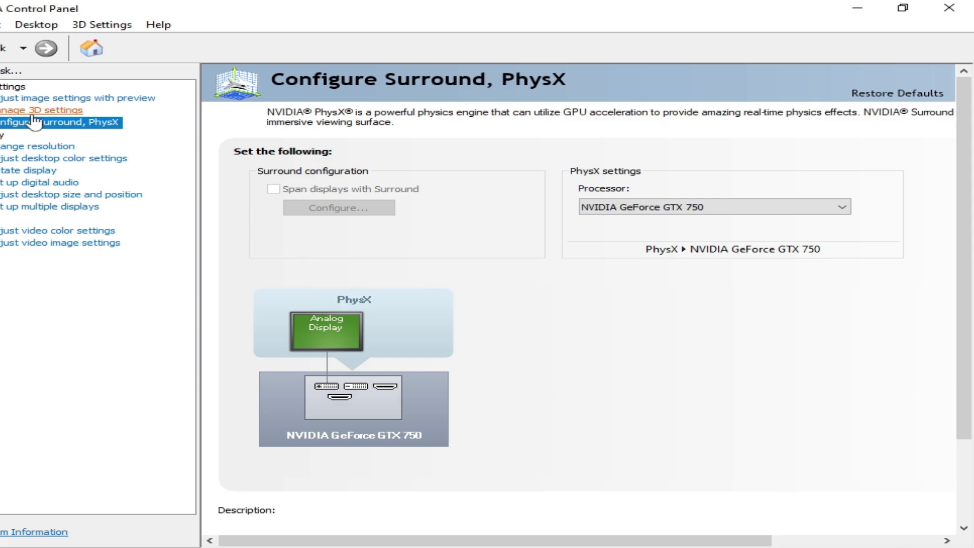
Add eden.exe from the Eden Nightly installation folder as a customizable program in the 3D program settings, locating it through its desktop shortcut
left_click(34, 113)
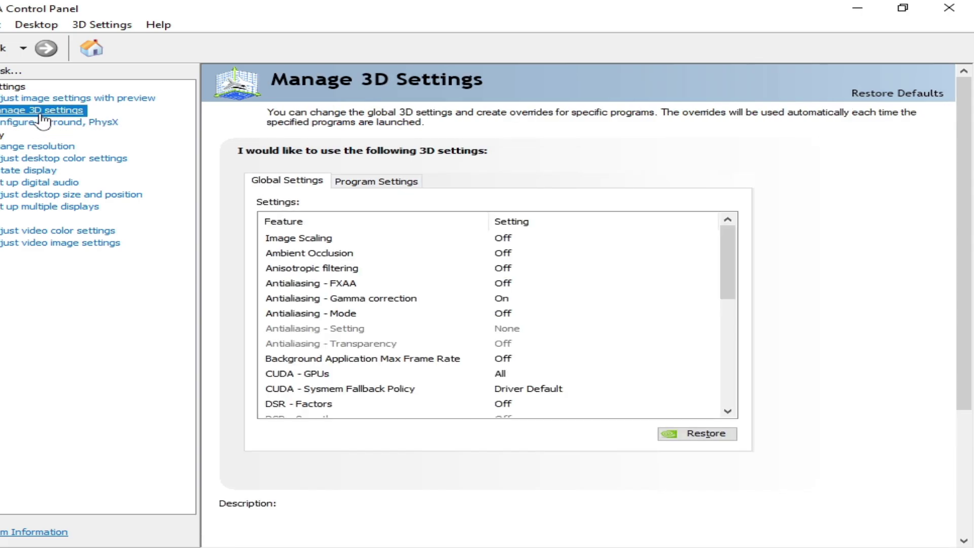
left_click(389, 180)
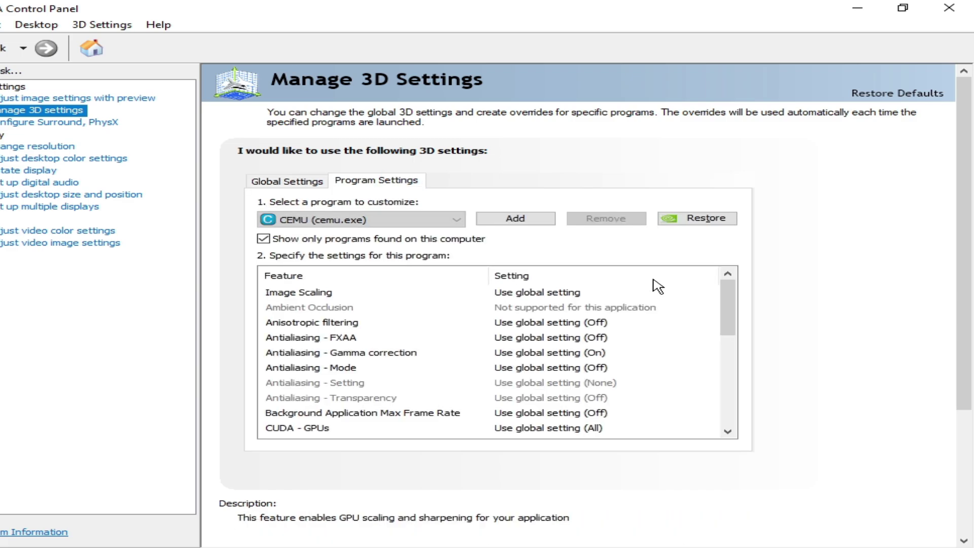
left_click(526, 221)
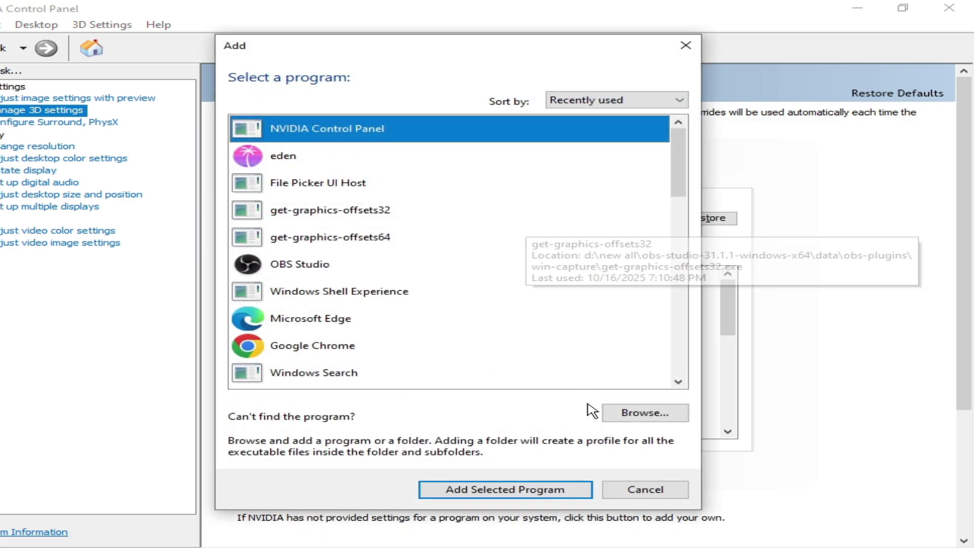
left_click(627, 415)
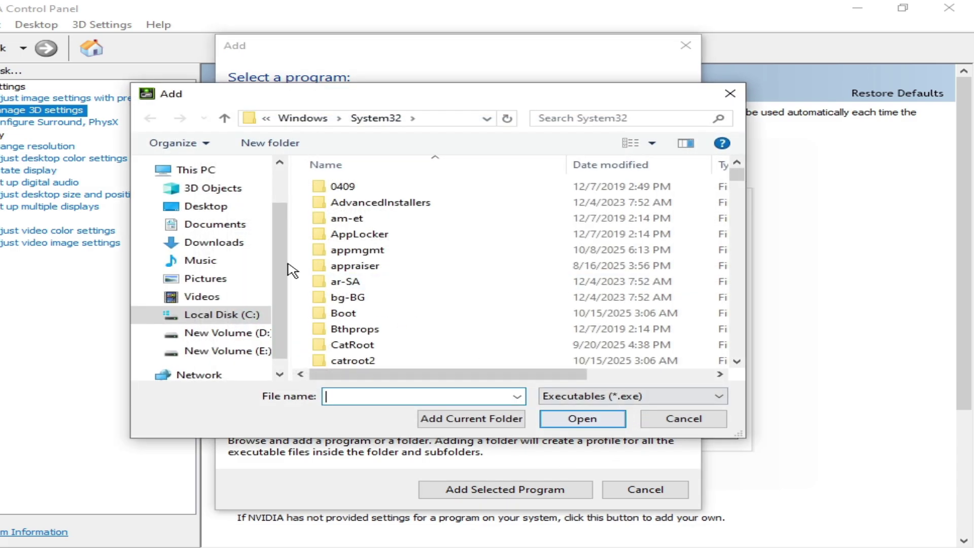
left_click(203, 206)
left_click(361, 289)
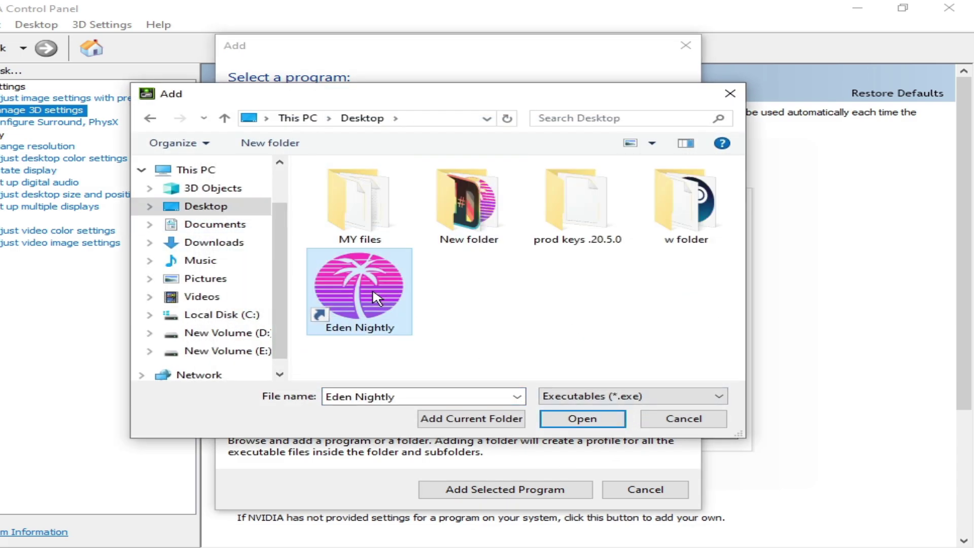
right_click(373, 291)
left_click(439, 249)
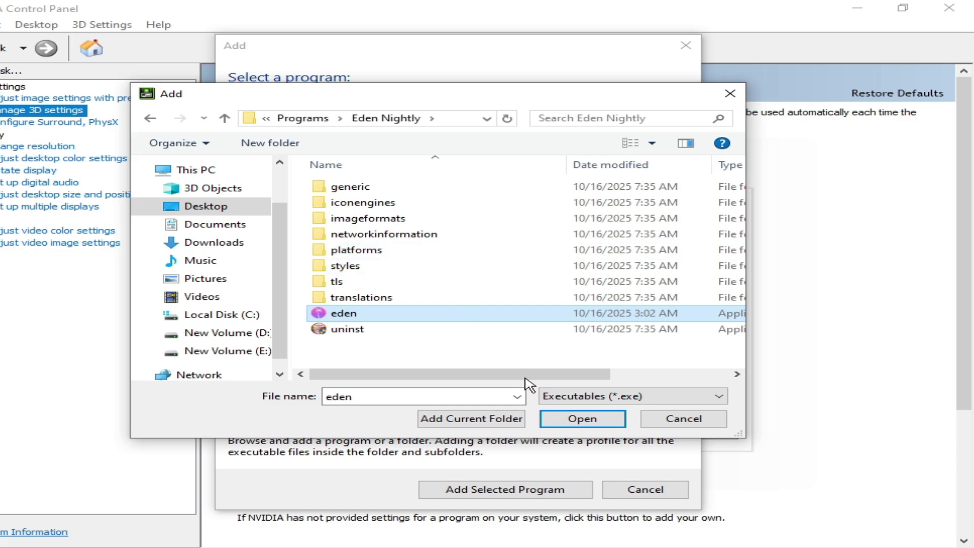
left_click(582, 418)
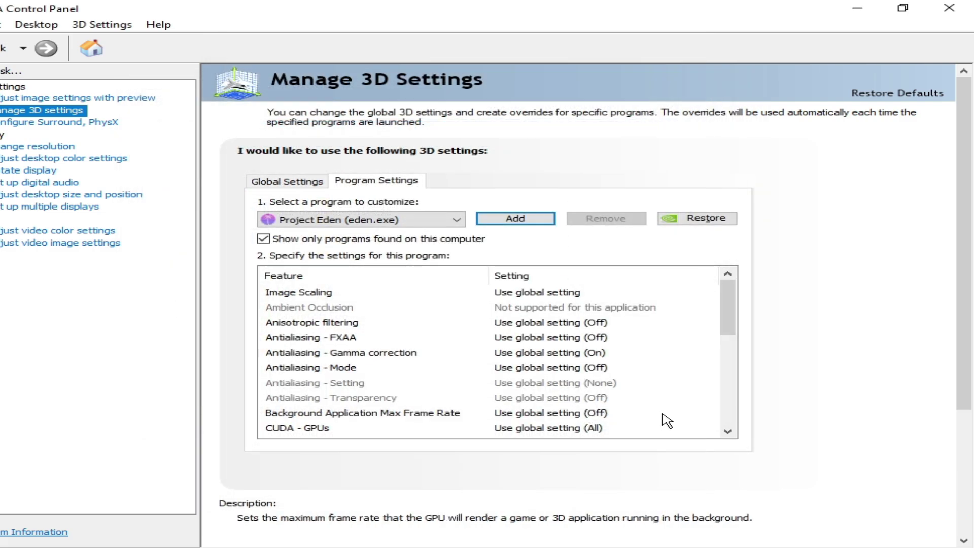
Set Texture filtering - Quality to High performance for Project Eden, apply it and close NVIDIA Control Panel
scroll(666, 419, "down", 5)
left_click(581, 339)
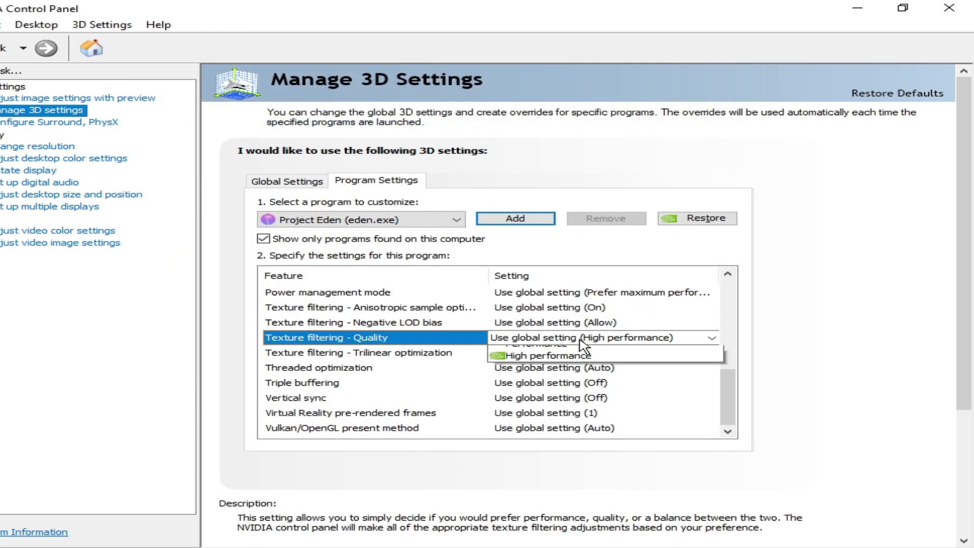
left_click(545, 362)
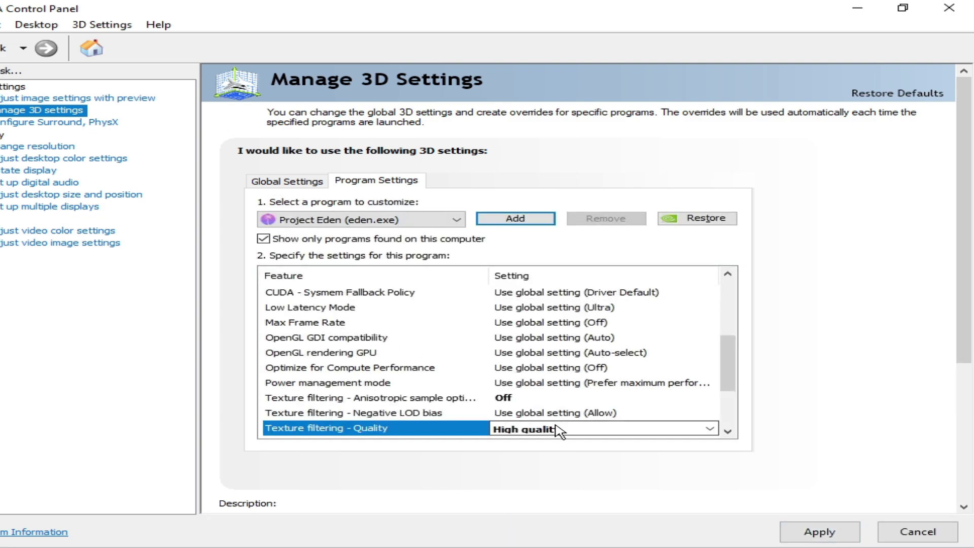
left_click(558, 431)
left_click(527, 490)
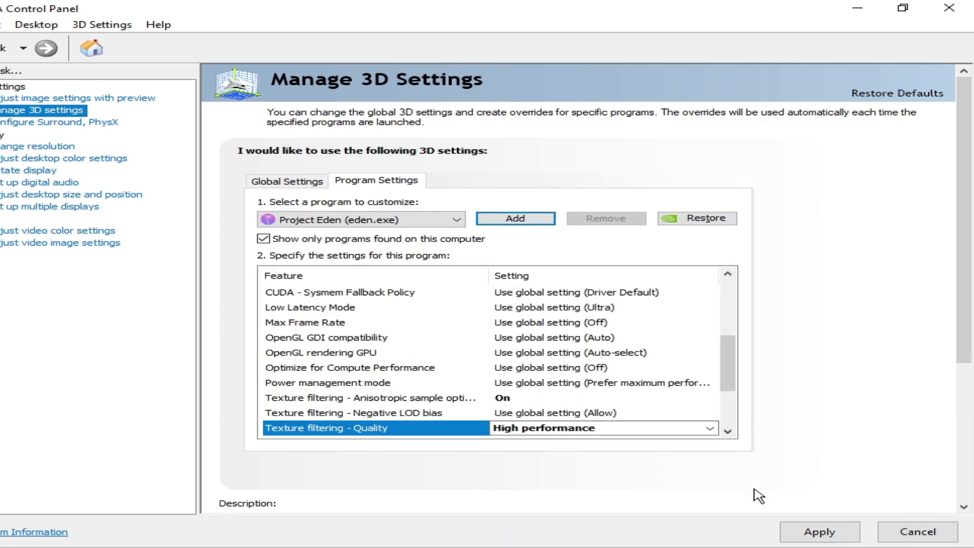
left_click(819, 531)
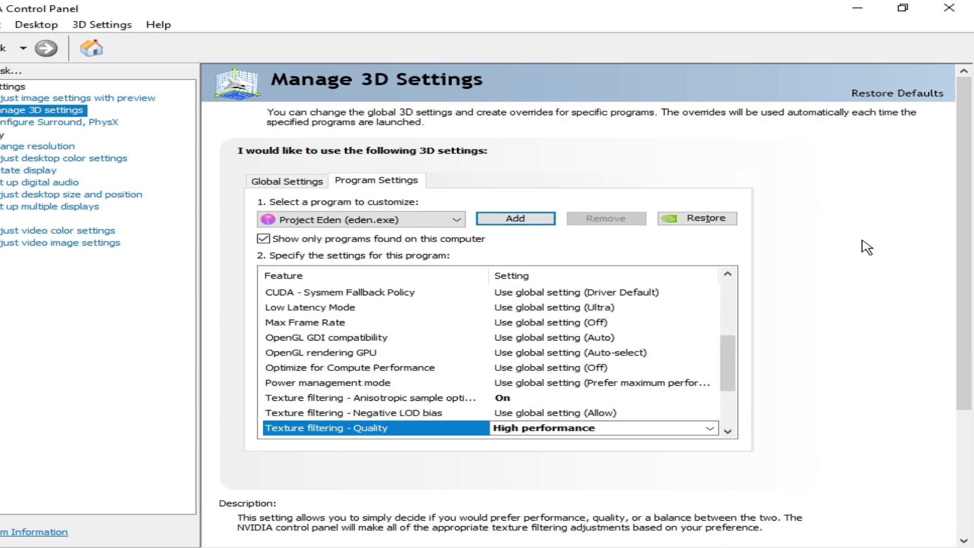
left_click(949, 7)
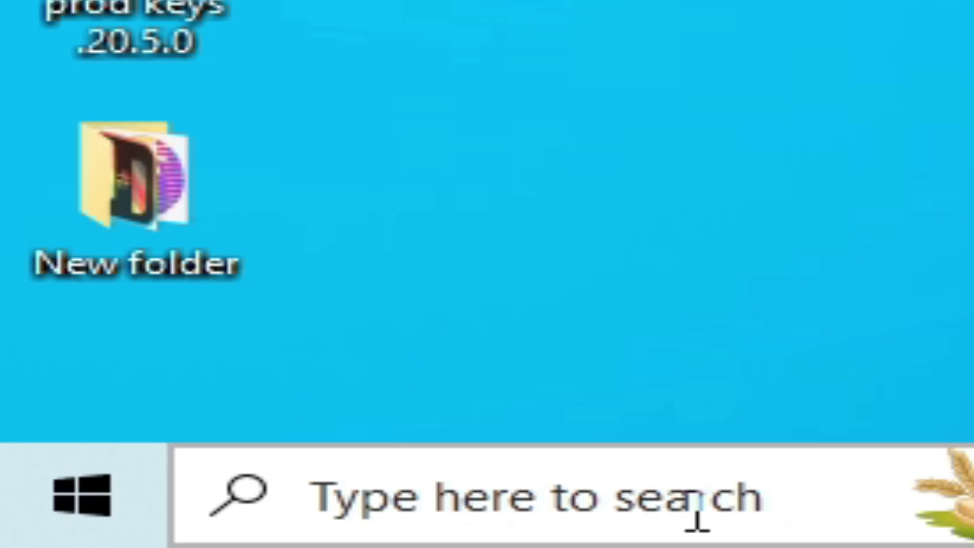
Search Windows for Device Manager, open it and expand the display adapters
left_click(229, 536)
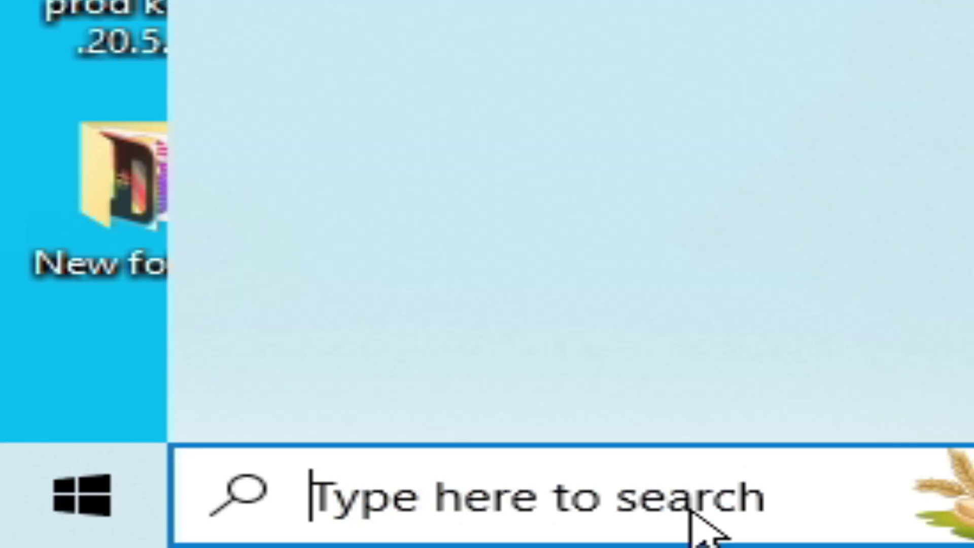
type("device Manager")
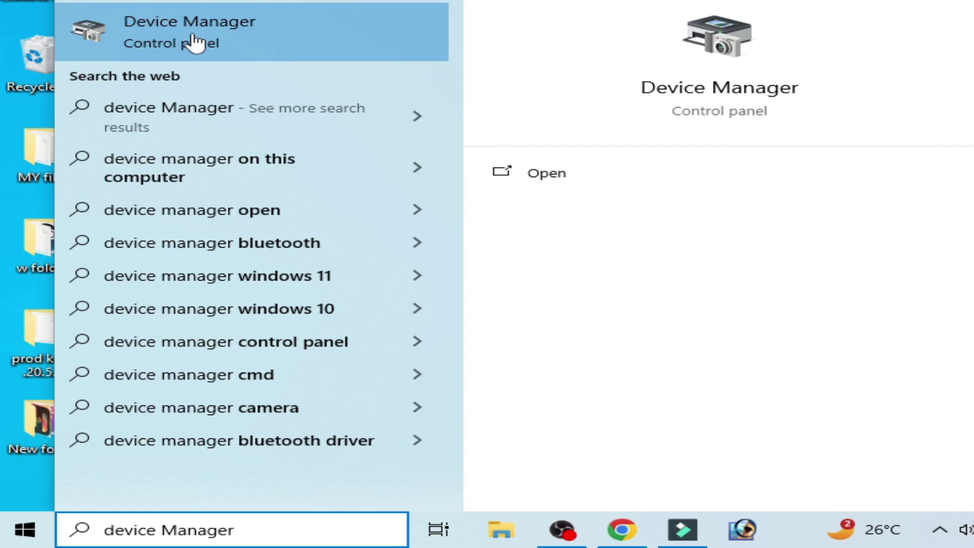
left_click(195, 56)
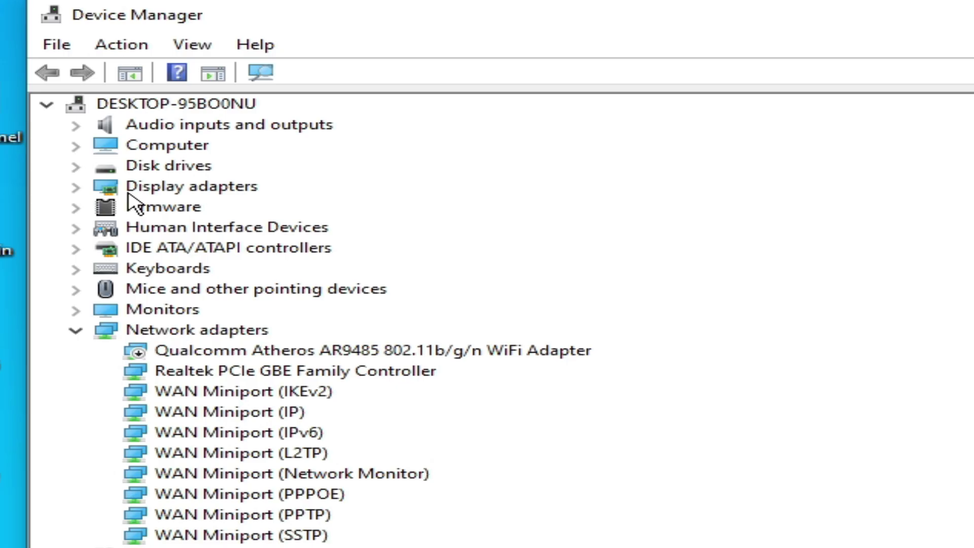
left_click(104, 192)
left_click(77, 189)
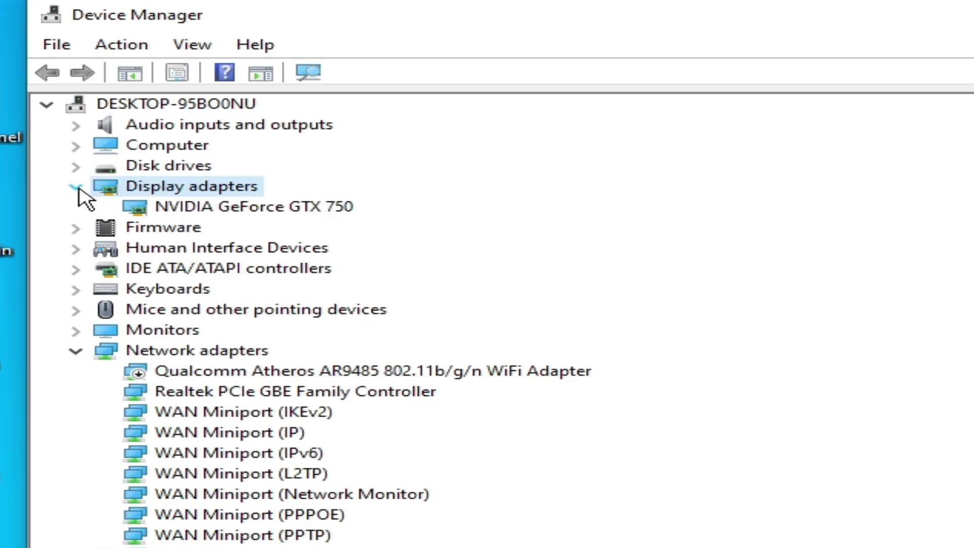
Examine the driver date and version in the NVIDIA GeForce GTX 750 properties
left_click(208, 206)
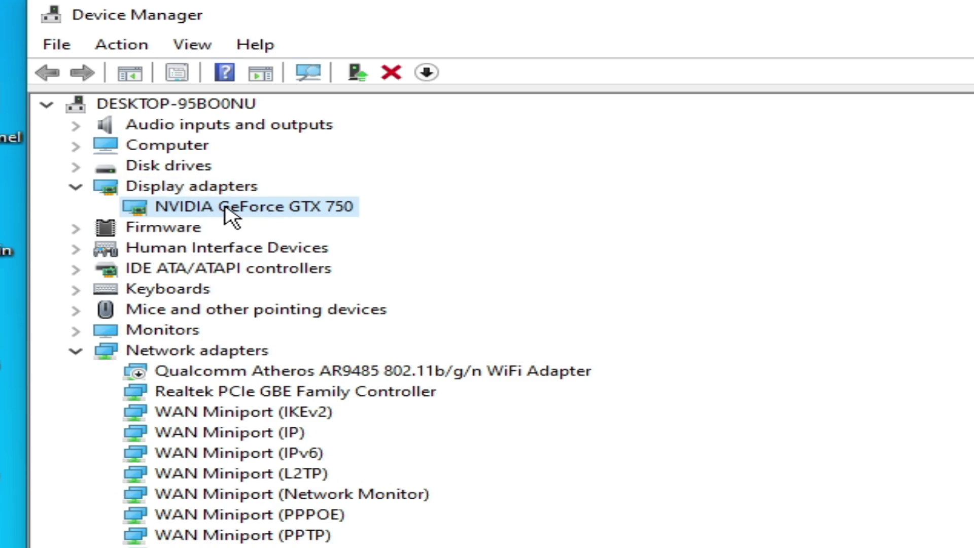
right_click(253, 208)
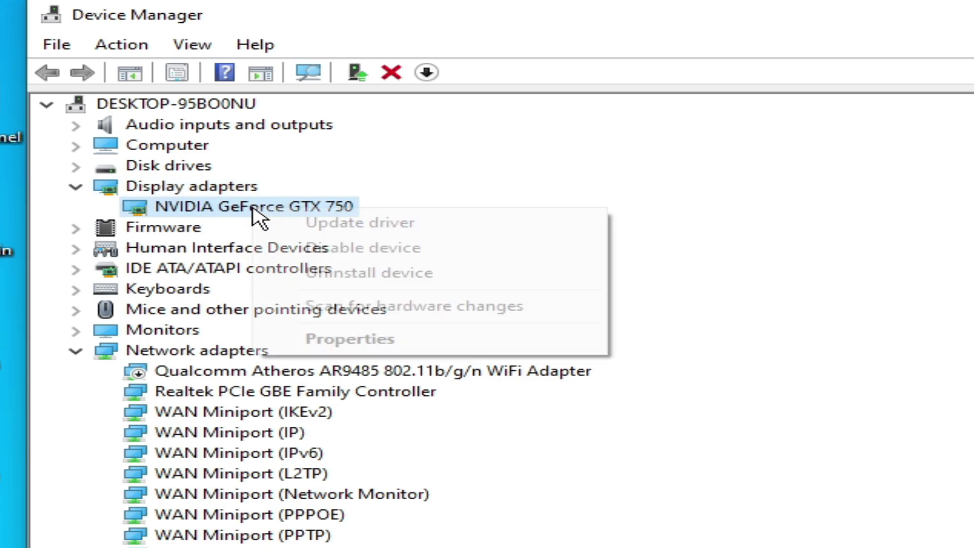
left_click(335, 339)
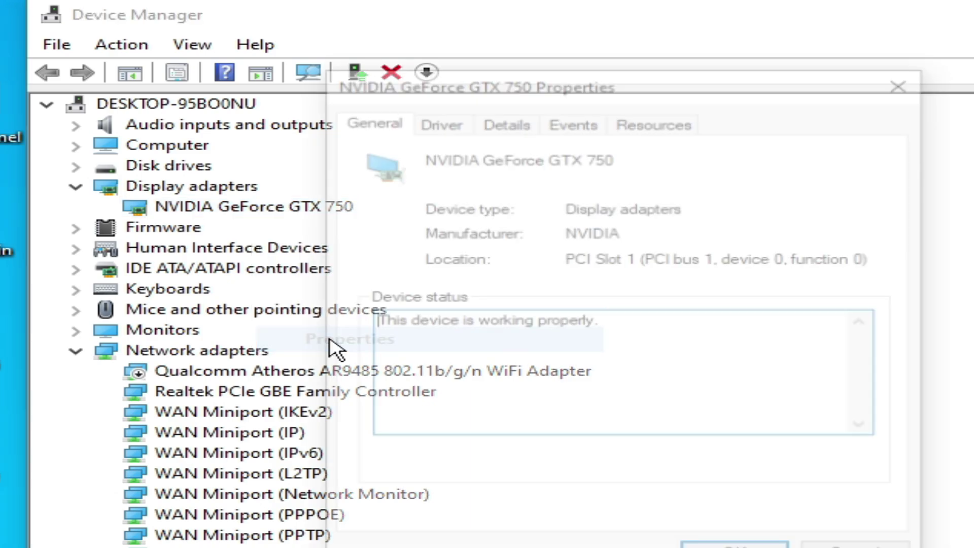
left_click(437, 121)
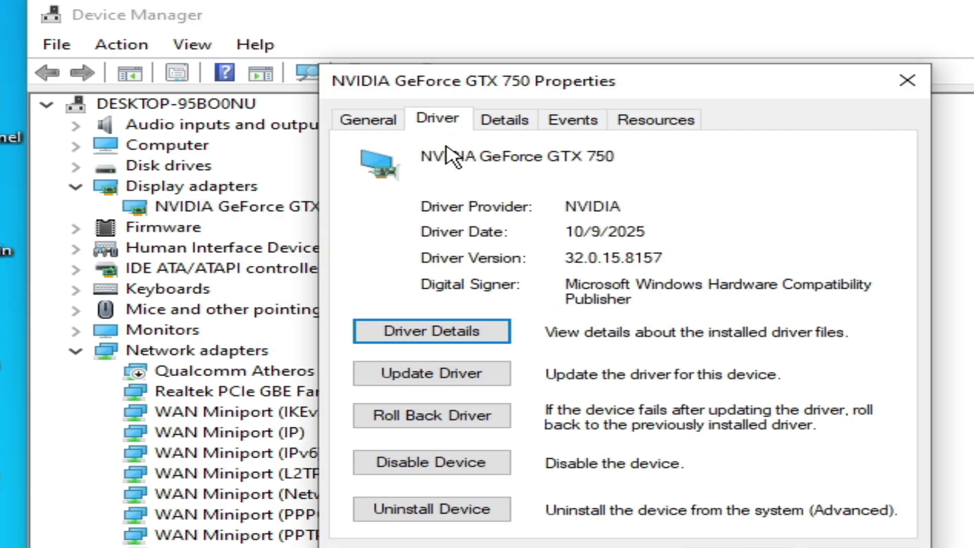
left_click_drag(596, 92, 499, 136)
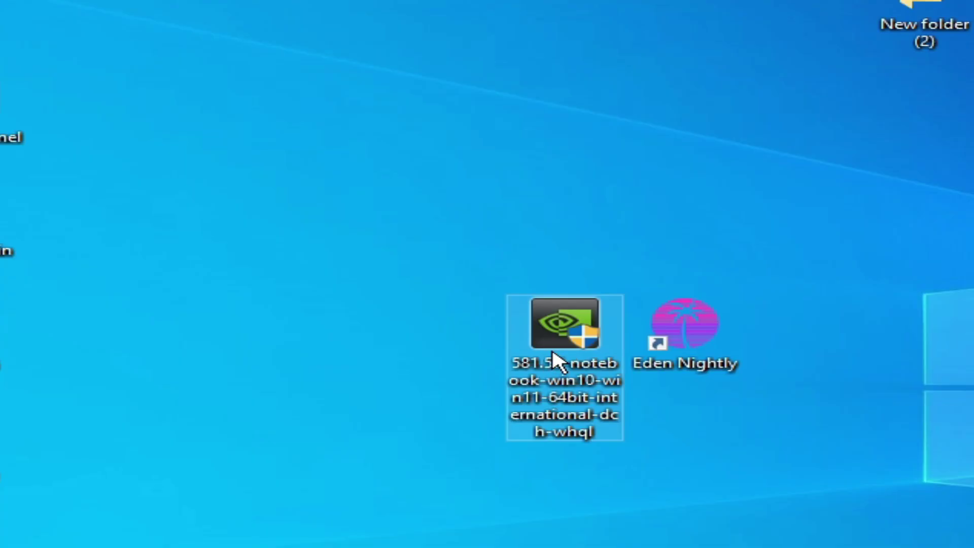
Run the downloaded NVIDIA 581.57 driver installer as administrator and accept the licence for the graphics driver and NVIDIA App
right_click(556, 359)
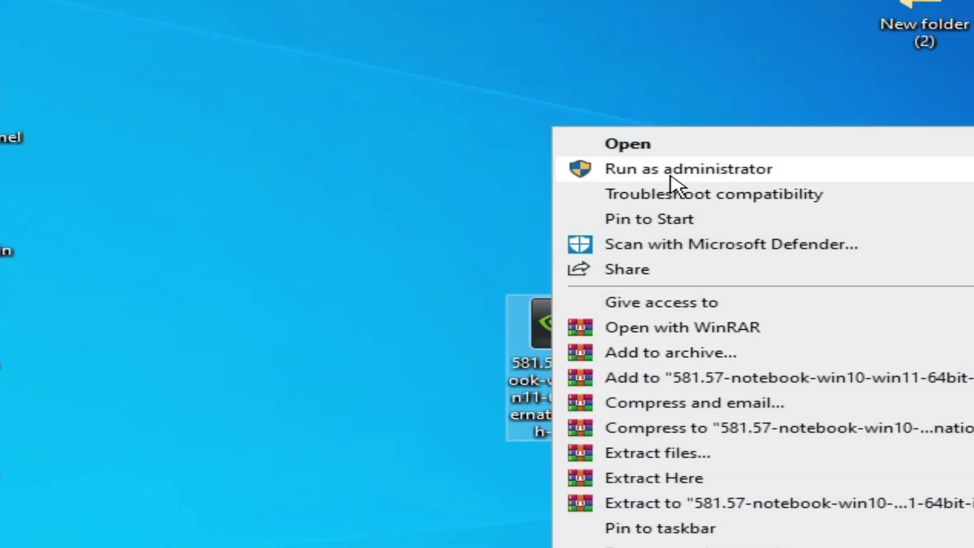
left_click(670, 177)
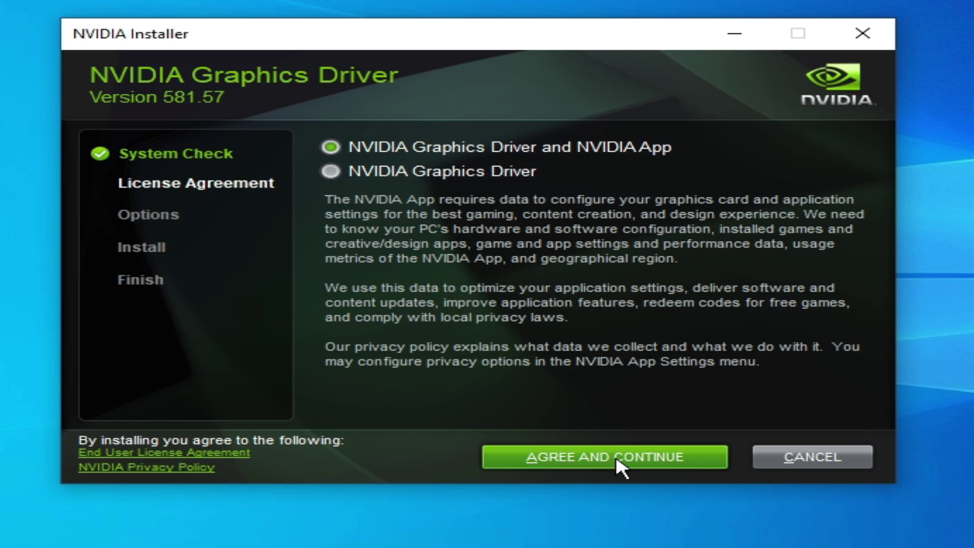
left_click(620, 459)
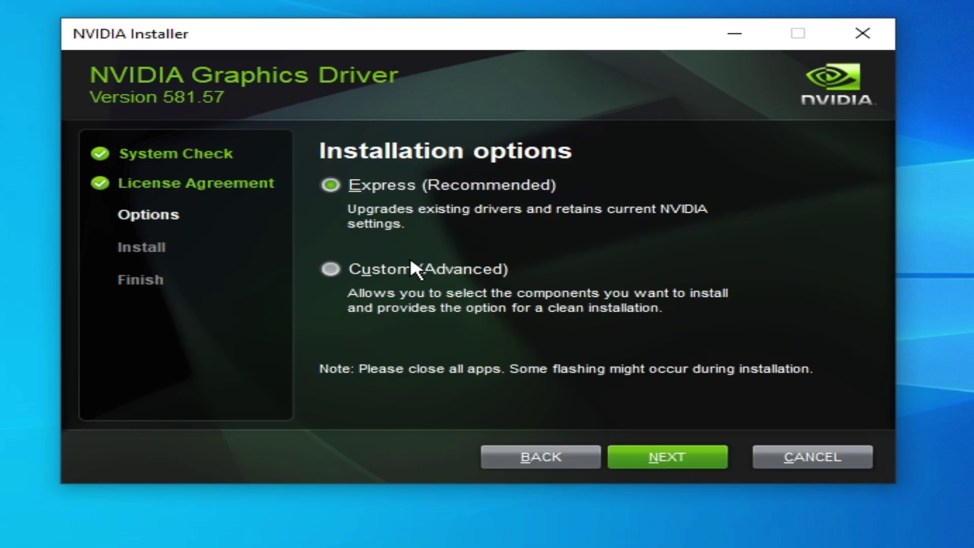
Choose Custom (Advanced) installation for the NVIDIA driver and enable performing a clean installation
left_click(331, 269)
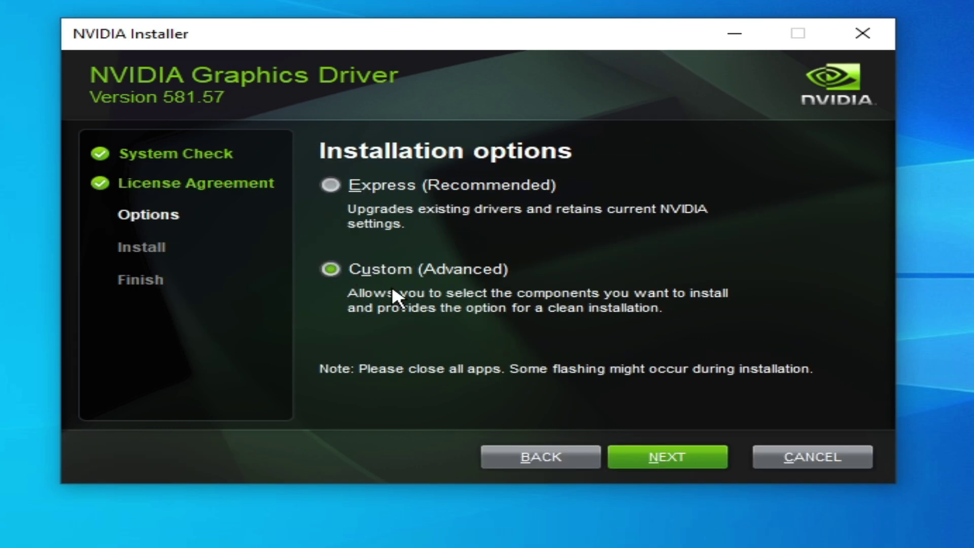
left_click(683, 463)
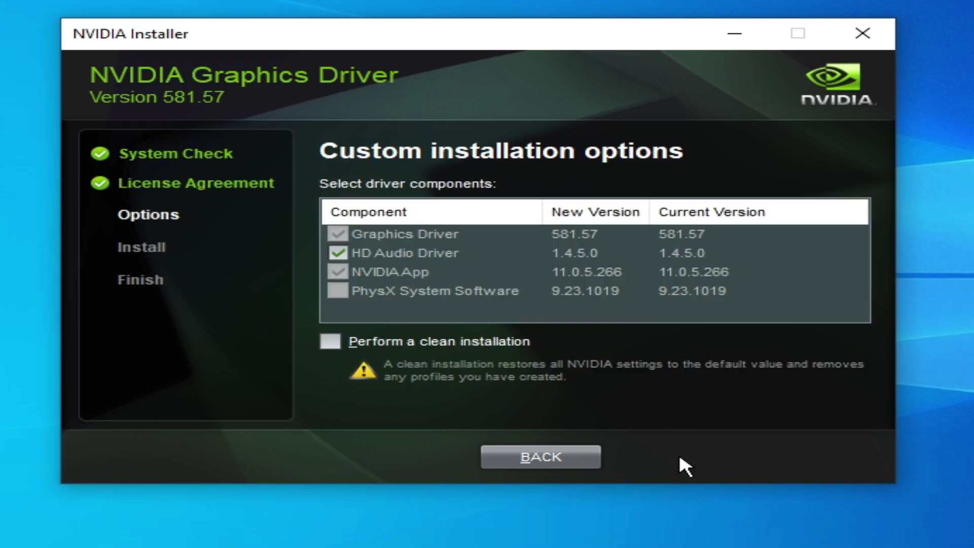
left_click(332, 343)
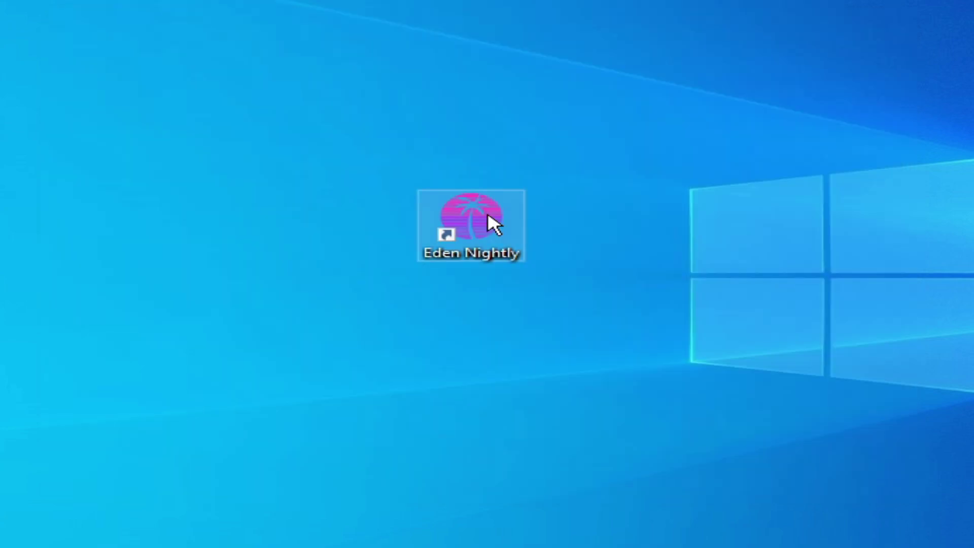
Open Eden Nightly from the desktop and try to remove all pipeline caches for Pokémon Legends: Z-A
right_click(491, 221)
left_click(546, 172)
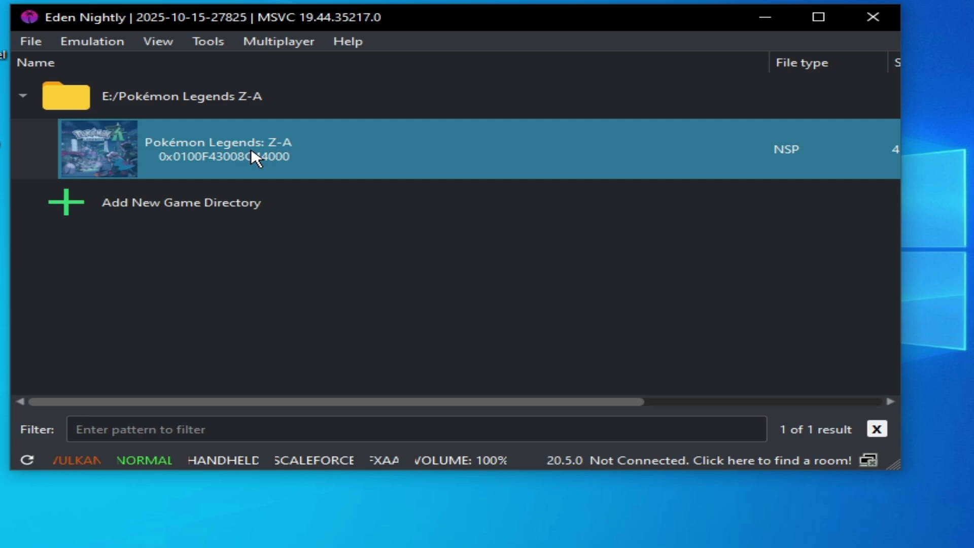
right_click(253, 155)
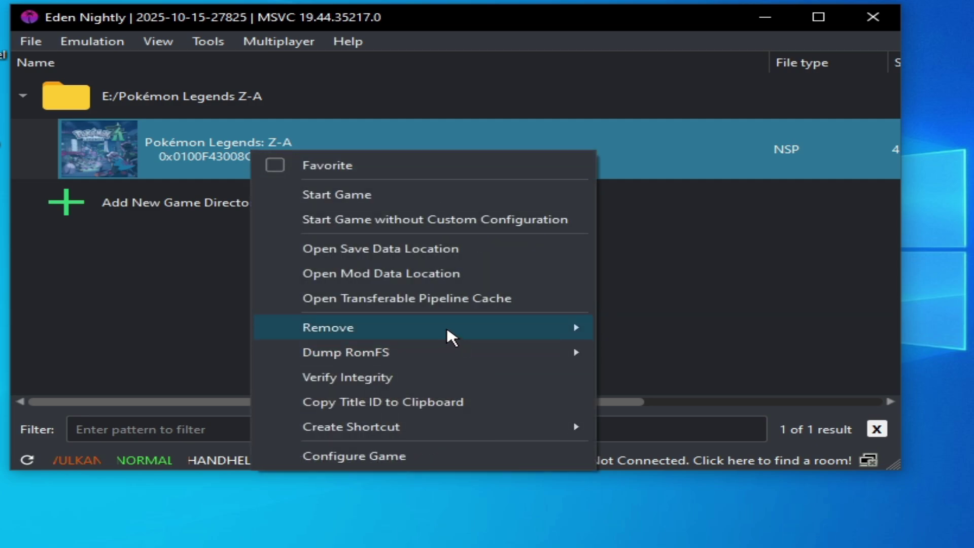
mouse_move(447, 330)
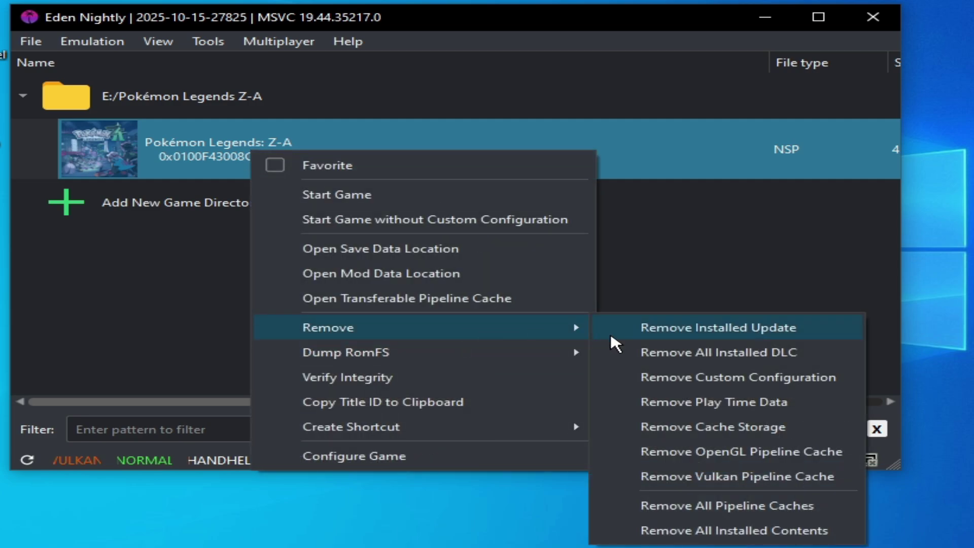
left_click(704, 505)
left_click(419, 258)
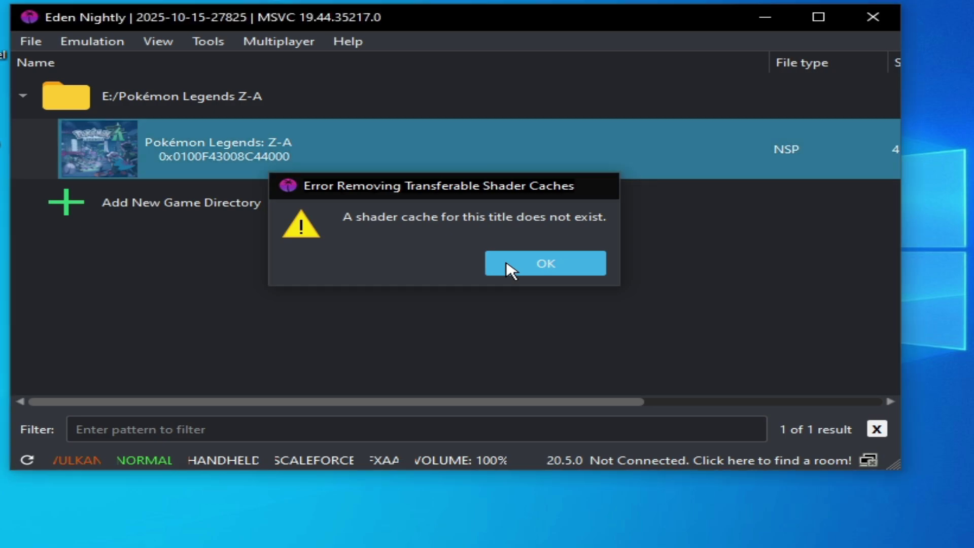
left_click(515, 270)
Remove the cache storage for Pokémon Legends: Z-A and confirm the removal
right_click(282, 136)
mouse_move(542, 318)
left_click(730, 412)
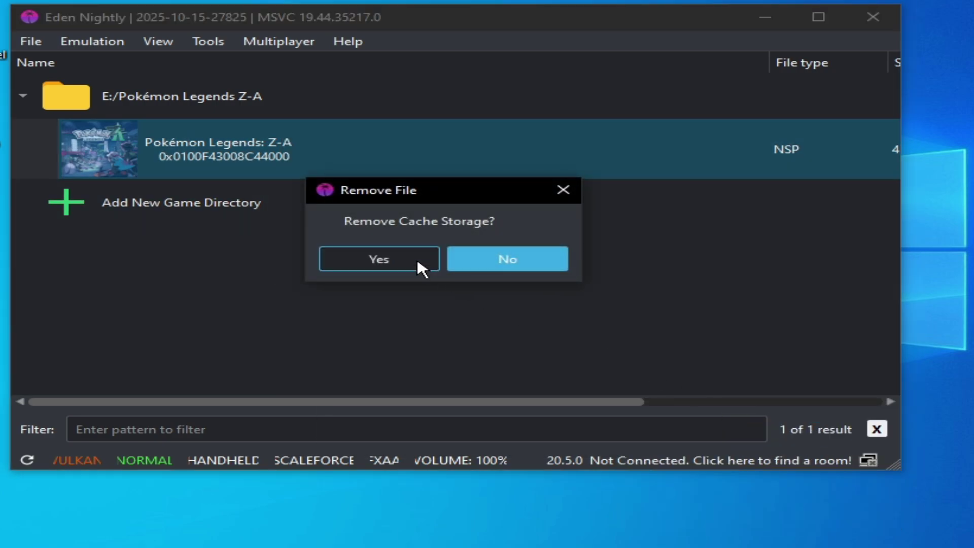
left_click(409, 263)
Try once more to remove all pipeline caches for Pokémon Legends: Z-A
right_click(396, 150)
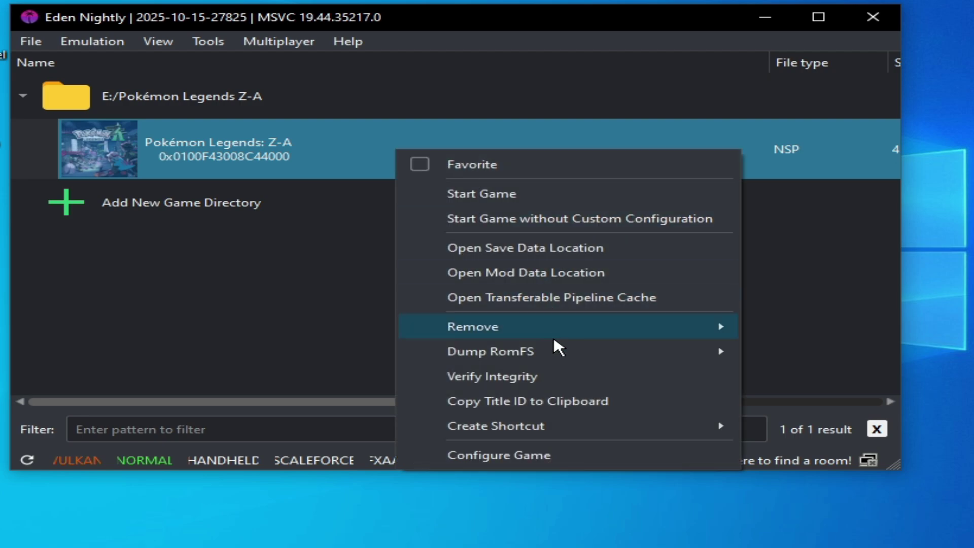
mouse_move(640, 326)
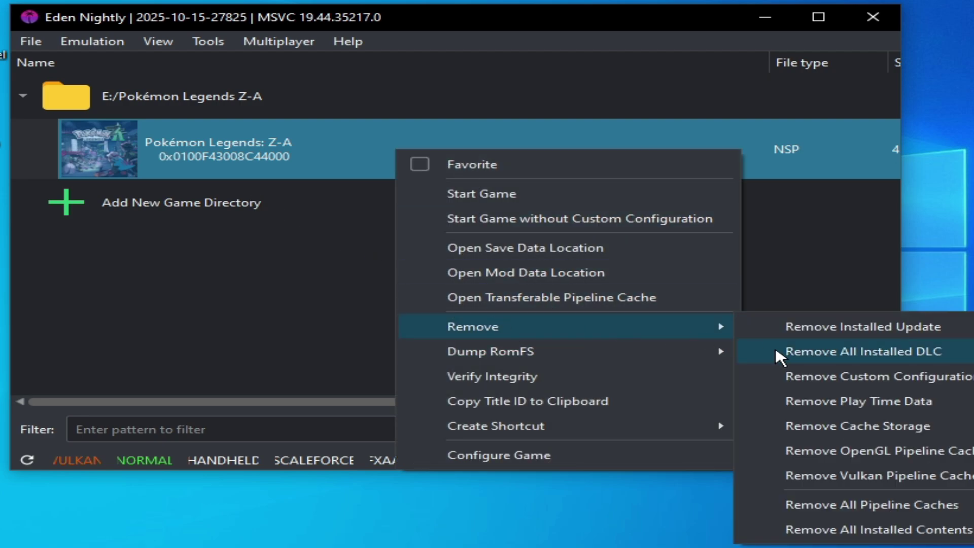
left_click(787, 504)
left_click(430, 262)
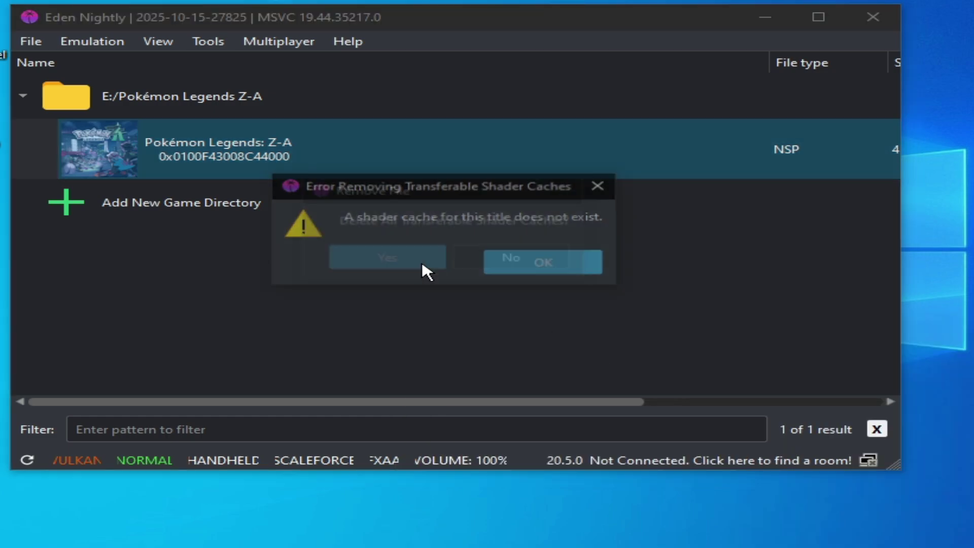
left_click(487, 260)
Remove the cache storage for Pokémon Legends: Z-A a second time, confirming the removal
right_click(343, 147)
mouse_move(513, 323)
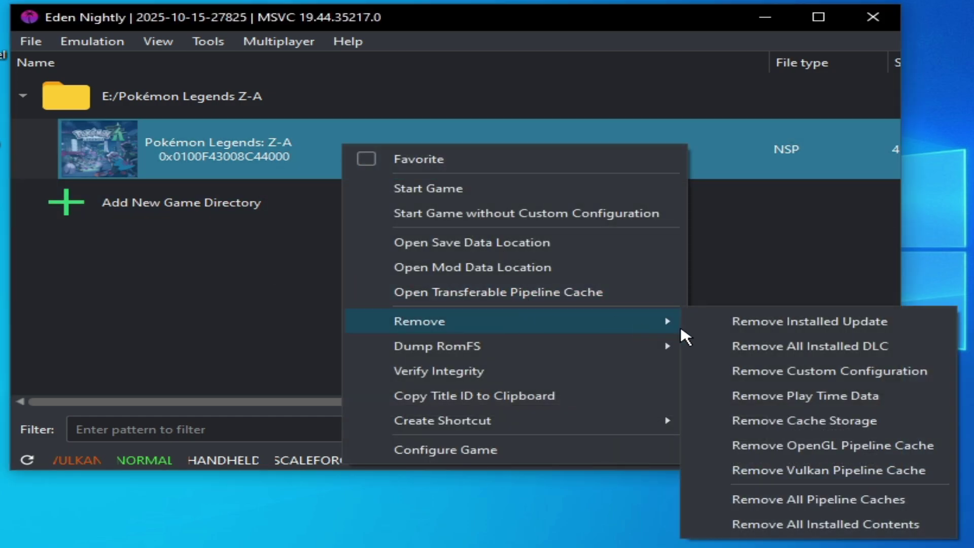
left_click(751, 420)
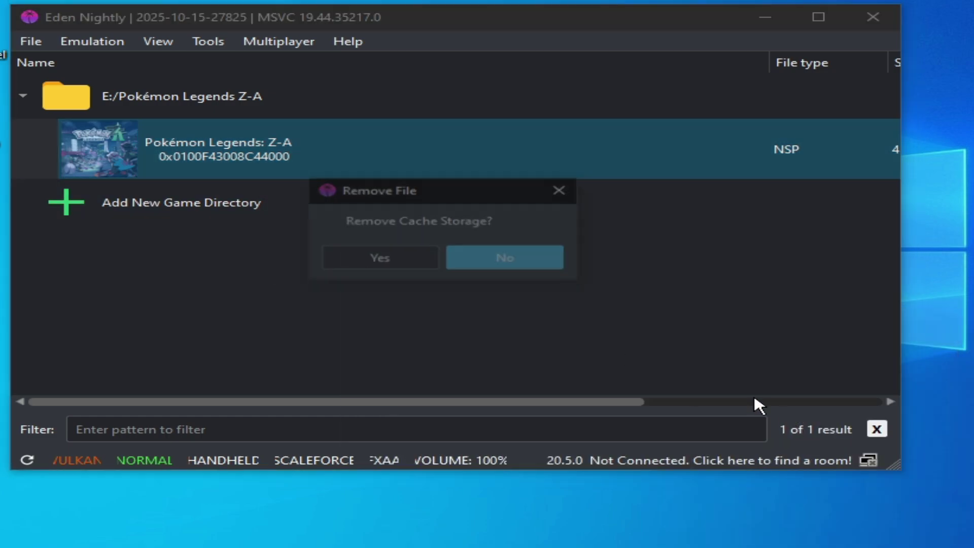
left_click(429, 260)
Start Pokémon Legends: Z-A from the game list
right_click(264, 147)
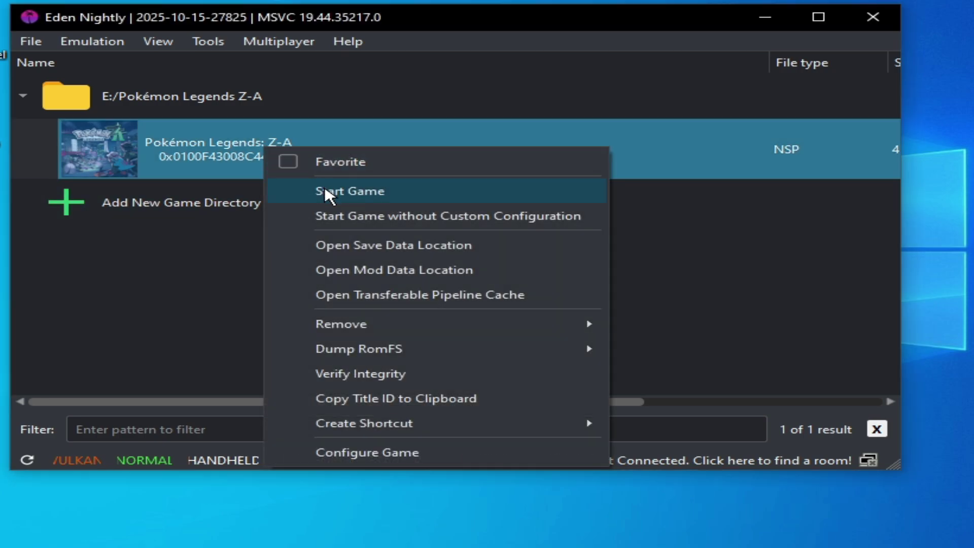